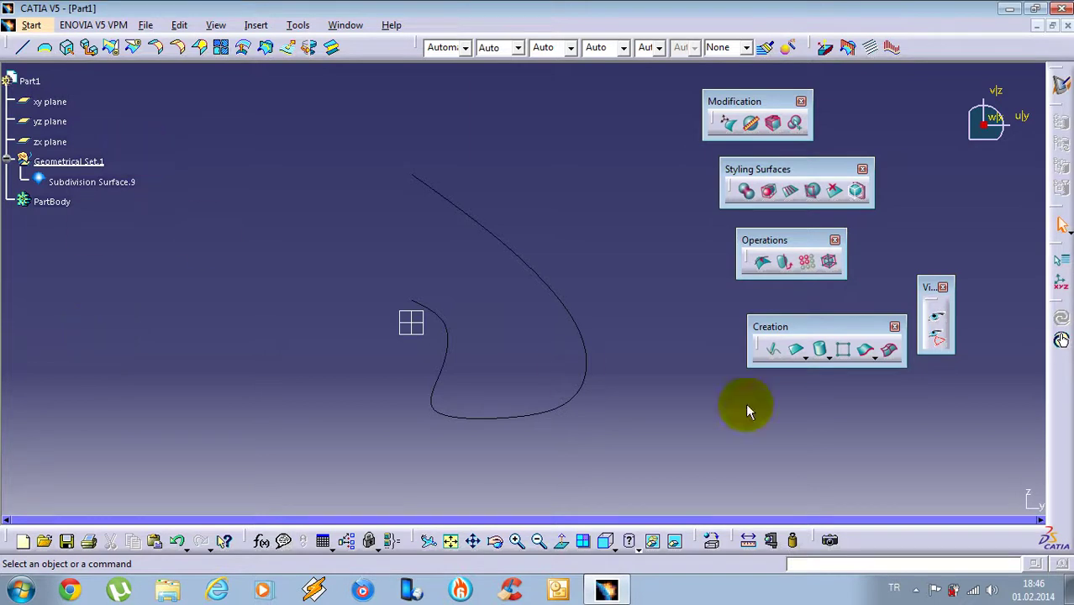
- Mirror Subdivision Surface.9 about the zx plane with a subdivision symmetry
left_click(783, 269)
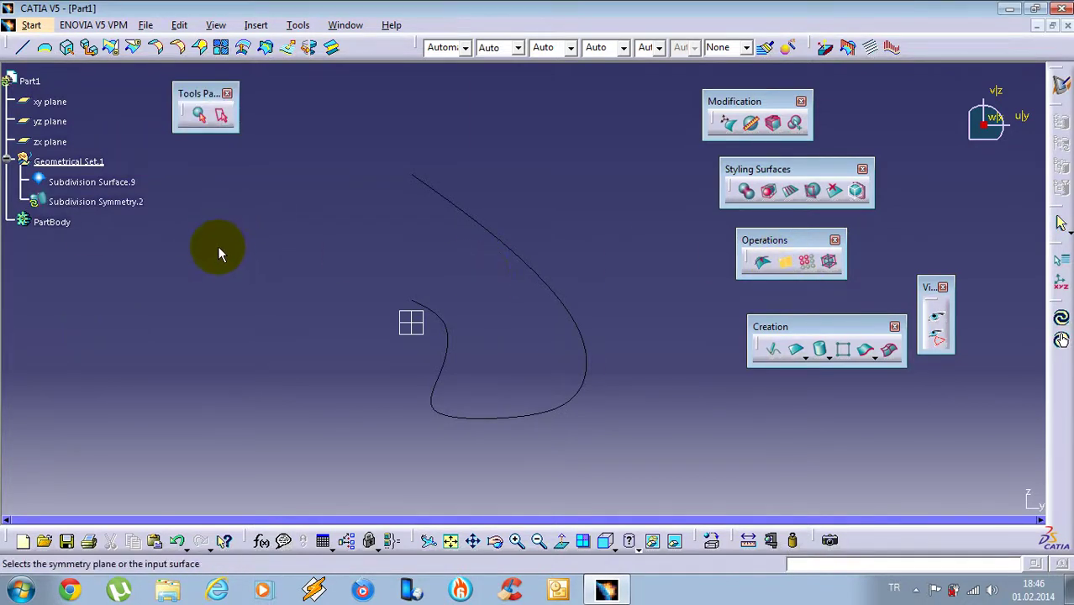
middle_click_drag(660, 338, 483, 324)
scroll(524, 332, "down", 1)
left_click(429, 252)
left_click(390, 300)
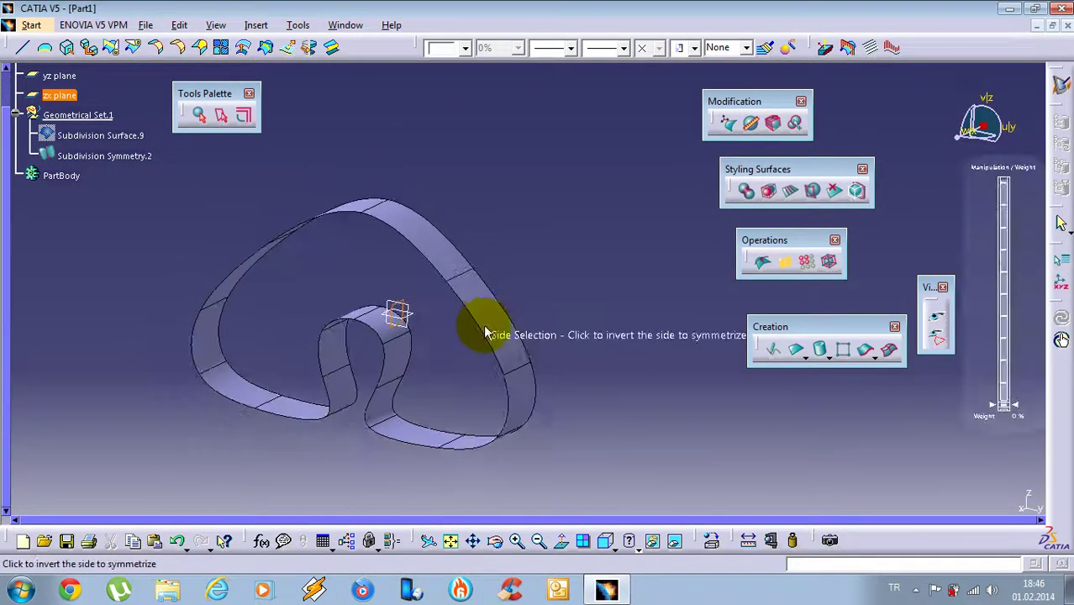
- Try raising the symmetry's manipulation weight towards its maximum and lower it back to 0 %
left_click_drag(929, 290, 907, 201)
left_click_drag(1023, 403, 1017, 179)
middle_click_drag(394, 327, 470, 299)
left_click_drag(1016, 186, 1026, 424)
middle_click_drag(521, 331, 437, 255)
key("Escape")
- Open the original half surface for modification in front and oblique views to examine which side carries the control mesh
left_click(914, 230)
left_click(419, 372)
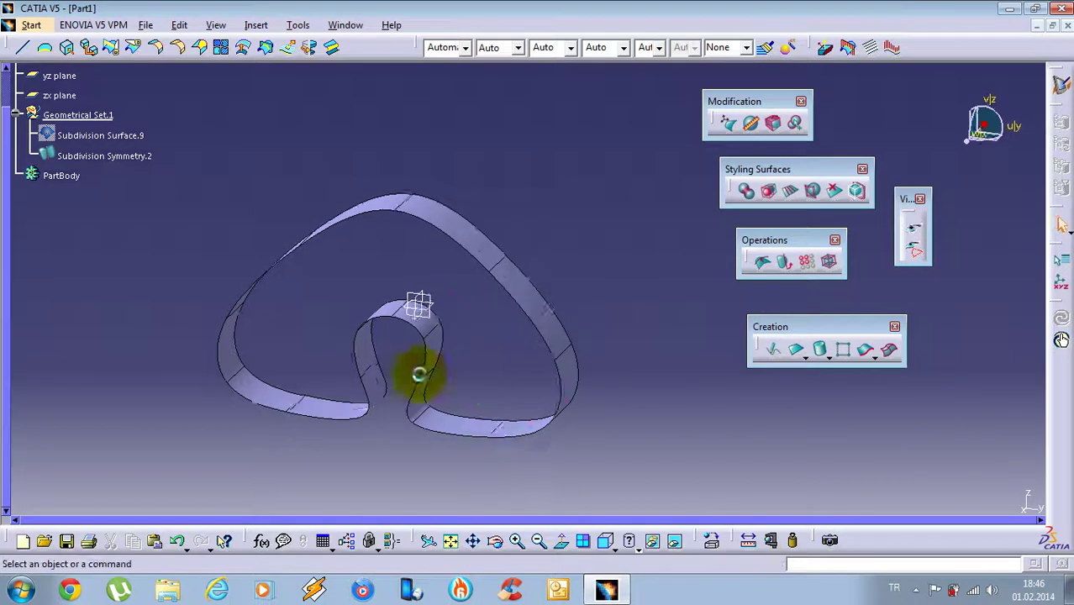
double_click(439, 210)
scroll(505, 262, "down", 1)
middle_click_drag(504, 262, 542, 279)
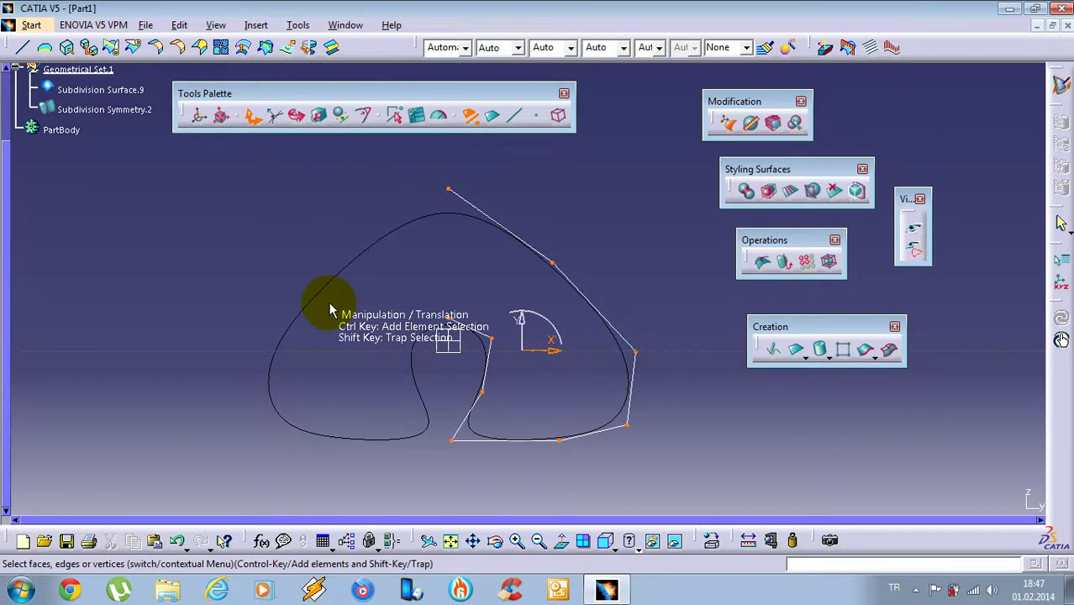
key("Escape")
middle_click_drag(585, 300, 524, 358)
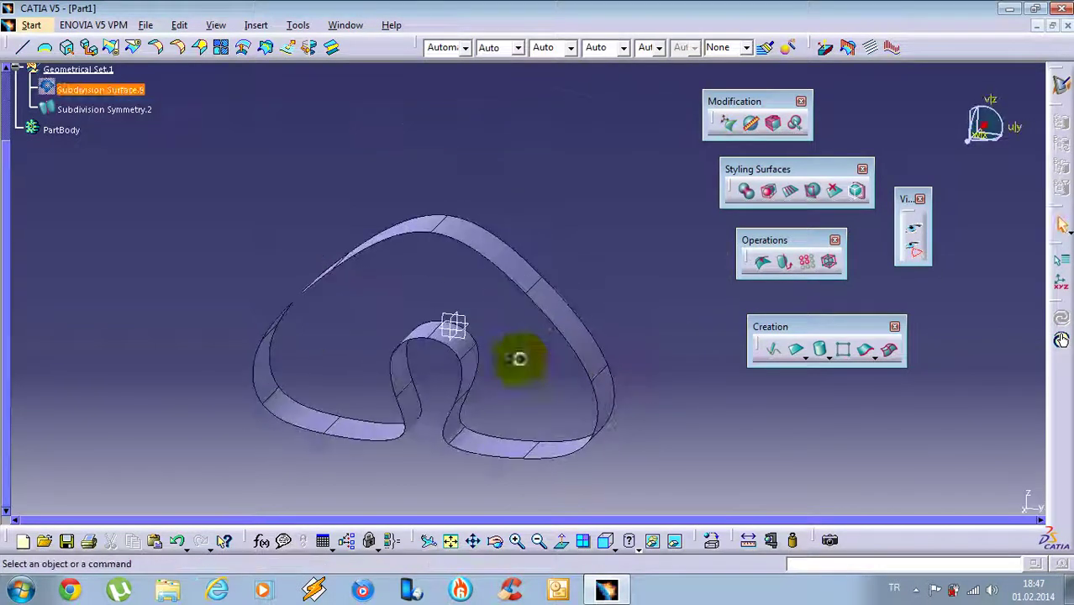
left_click(184, 219)
middle_click_drag(345, 272, 404, 294)
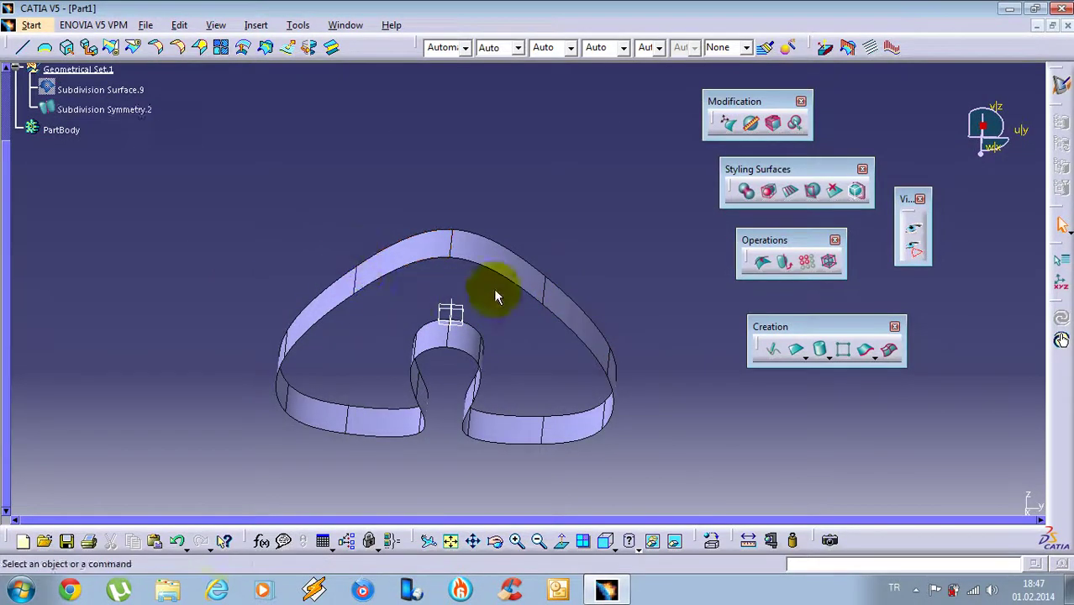
double_click(525, 267)
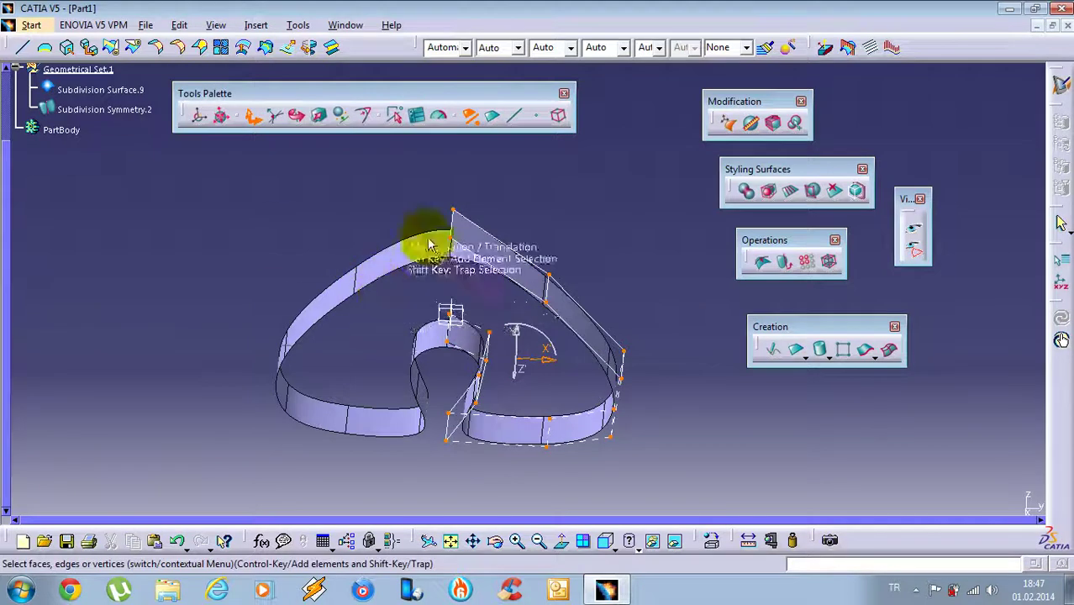
key("Escape")
middle_click_drag(455, 305, 437, 270)
scroll(436, 269, "up", 1)
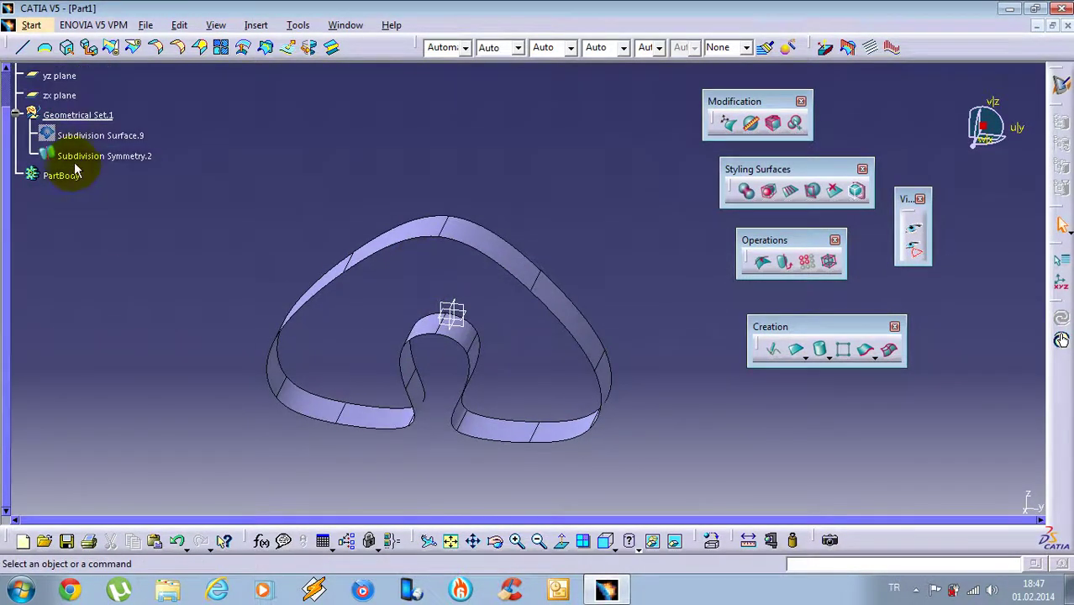
- Convert Subdivision Symmetry.2 into a subdivision surface and hide the symmetry
right_click(75, 157)
left_click(199, 481)
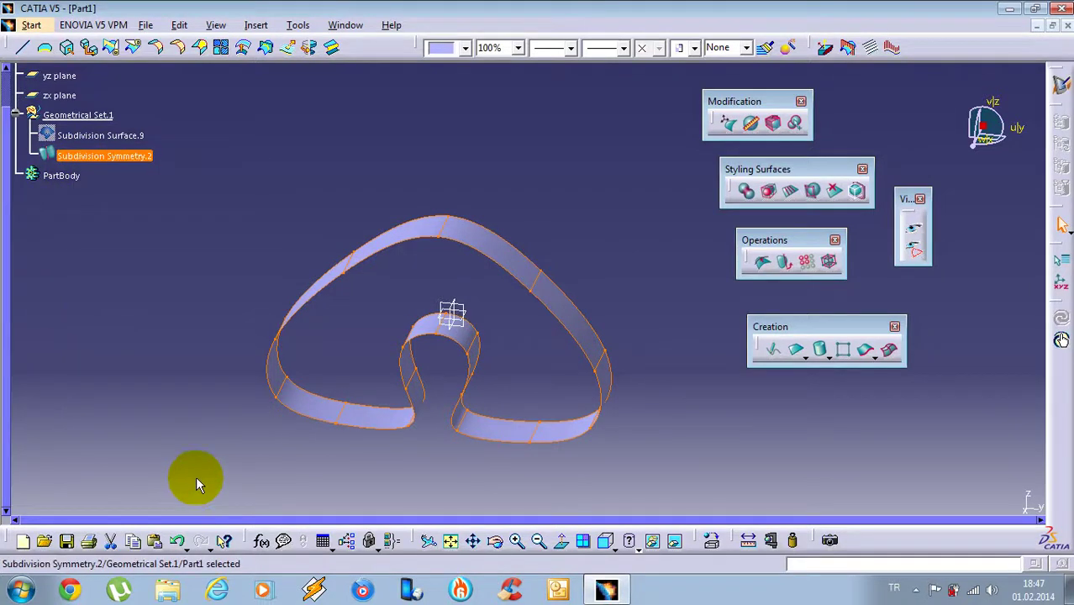
right_click(107, 157)
mouse_move(242, 469)
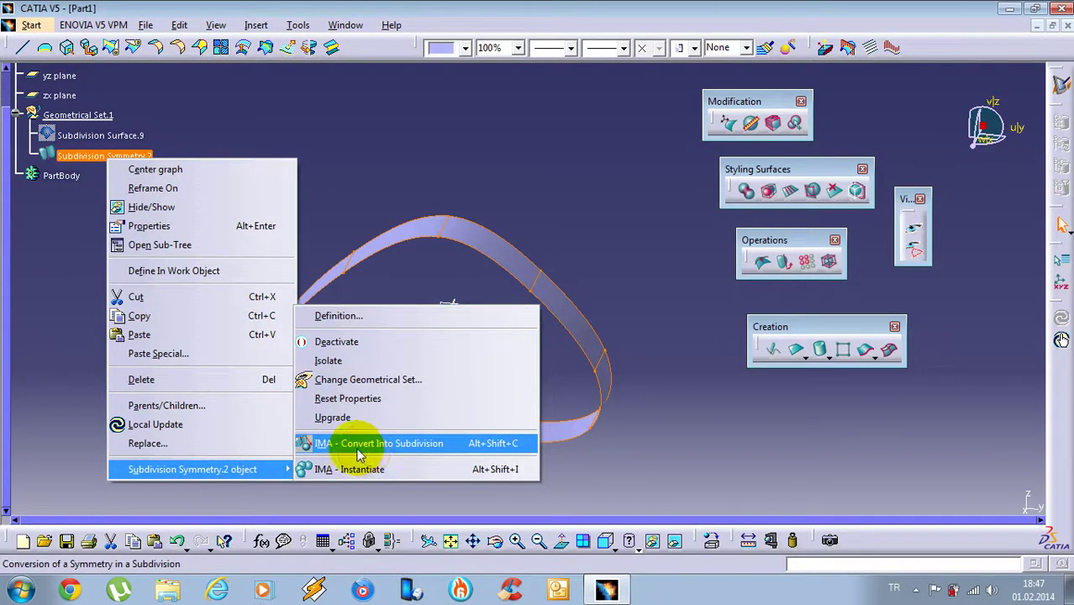
left_click(402, 449)
left_click(155, 341)
right_click(92, 152)
left_click(151, 201)
- Open the converted full subdivision surface for modification and look at its profile in the front view
left_click(913, 229)
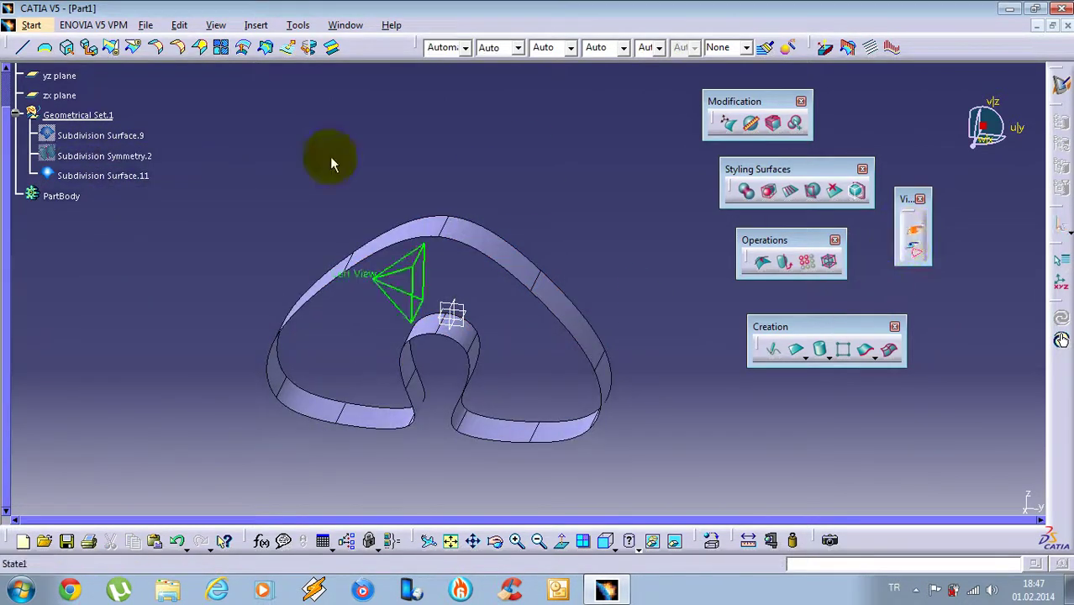
left_click(431, 134)
double_click(509, 337)
middle_click_drag(463, 410, 494, 318)
left_click(913, 231)
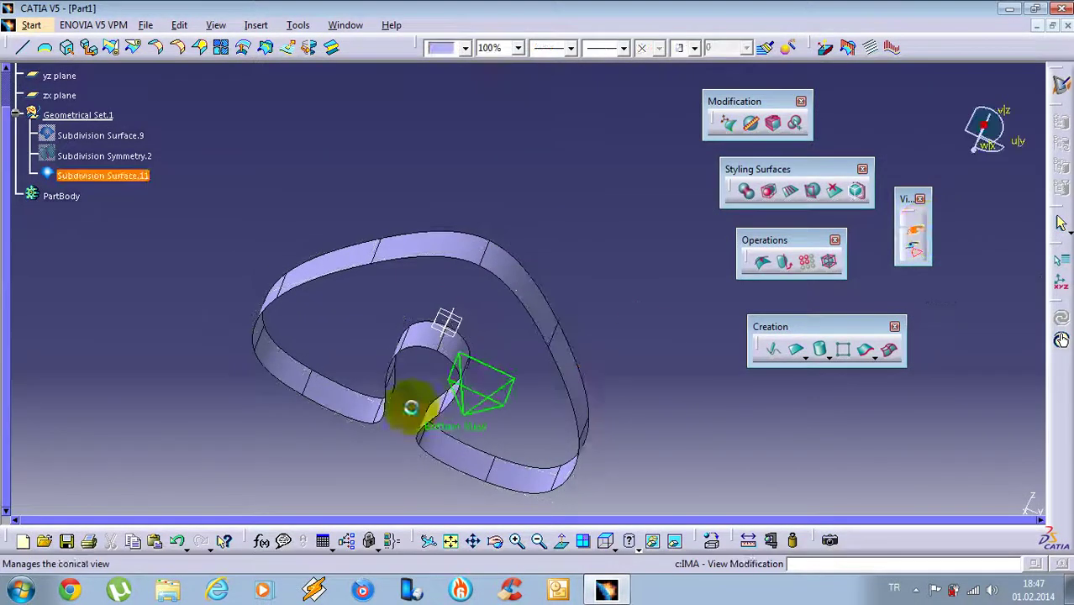
left_click(308, 451)
left_click(913, 230)
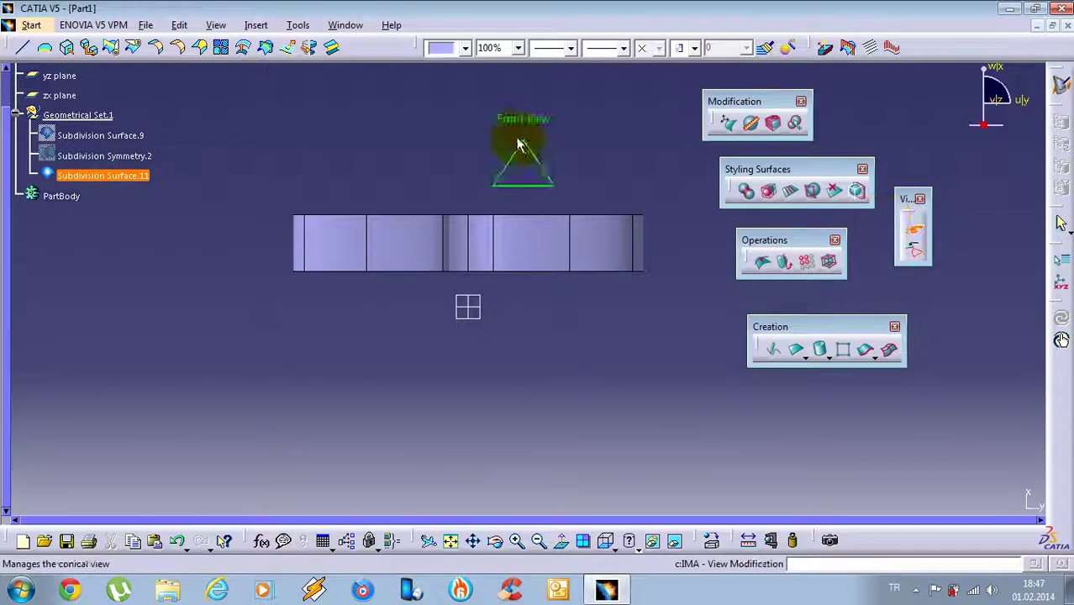
left_click(521, 143)
middle_click_drag(417, 255, 414, 273)
- Select the vertices on both sides below the apex and scale them horizontally towards the centre with Affinity
right_click(554, 294)
left_click(597, 487)
left_click(537, 116)
left_click_drag(314, 276, 590, 326)
left_click_drag(611, 367, 602, 341)
key("ctrl+z")
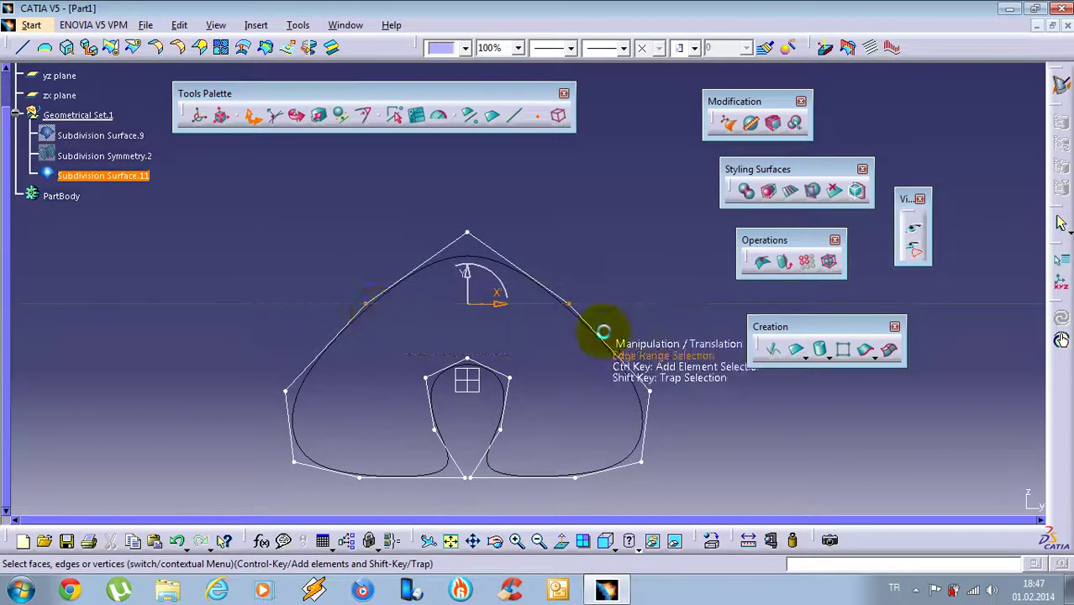
right_click(556, 294)
left_click(593, 305)
left_click_drag(506, 303, 475, 308)
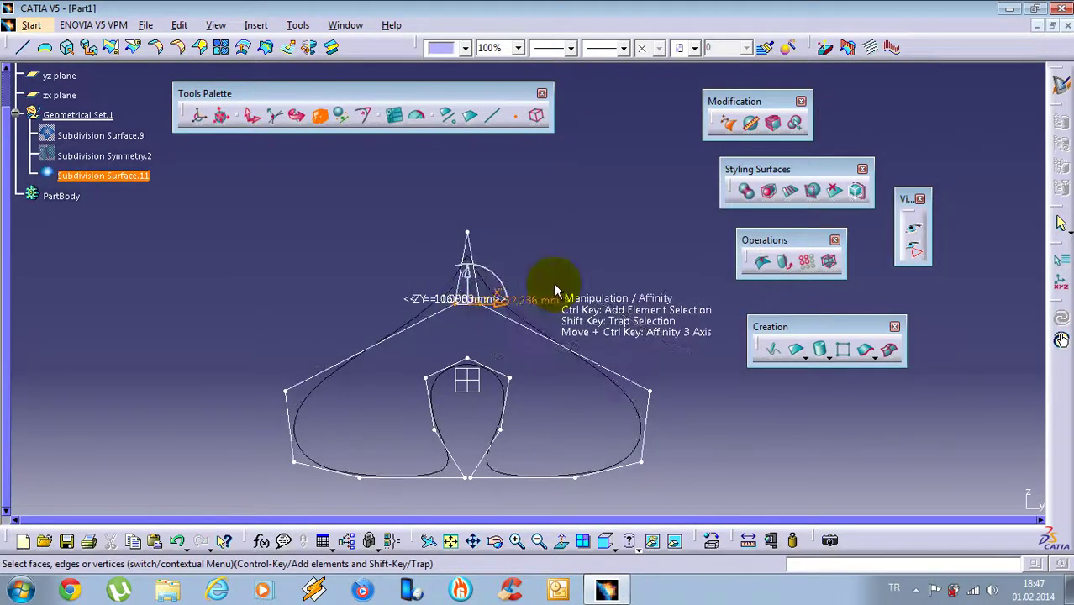
left_click(553, 285)
left_click(566, 274)
- Hide the converted surface and show Subdivision Symmetry.2 again
right_click(80, 177)
left_click(106, 228)
right_click(91, 157)
left_click(119, 205)
- Move the original half surface's upper outer vertices inward to sharpen the mirrored profile's peak
double_click(542, 291)
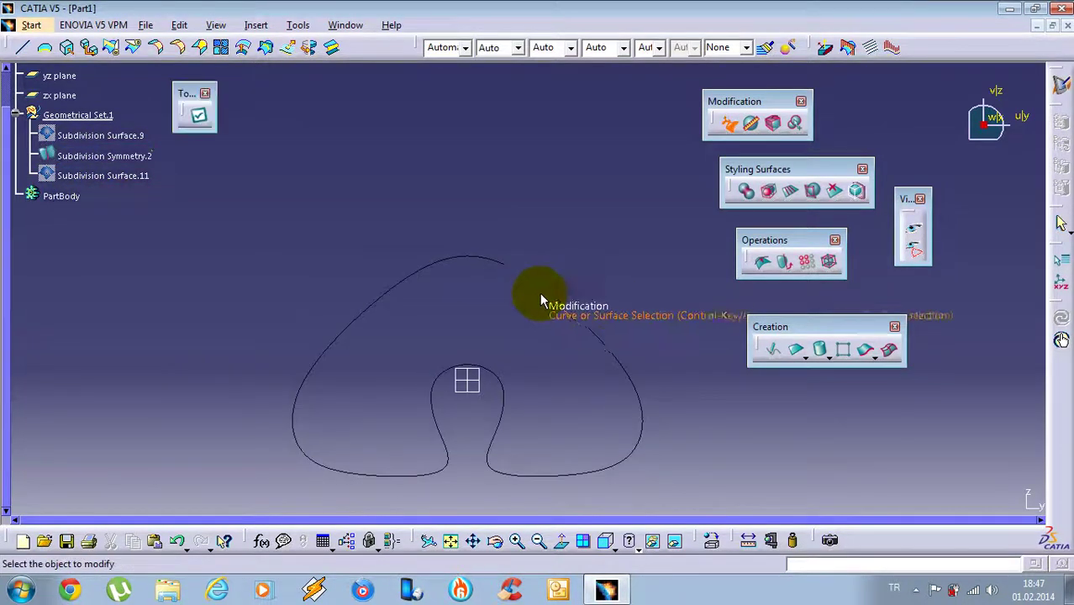
right_click(582, 252)
left_click(618, 312)
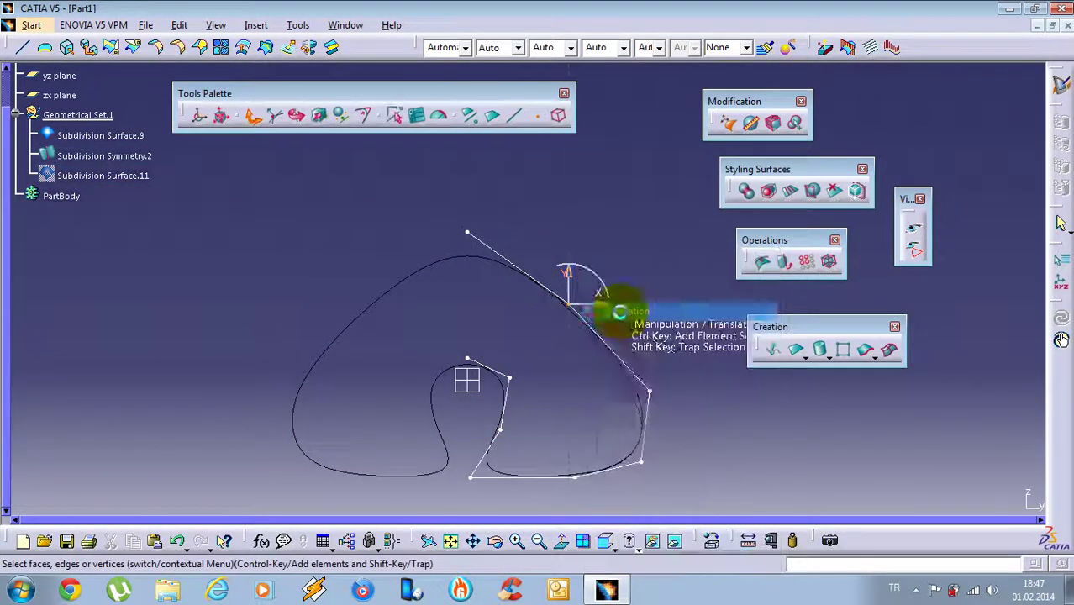
key("Escape")
- Show Subdivision Surface.11 over the symmetry to compare the two profiles, and hide it again
right_click(134, 172)
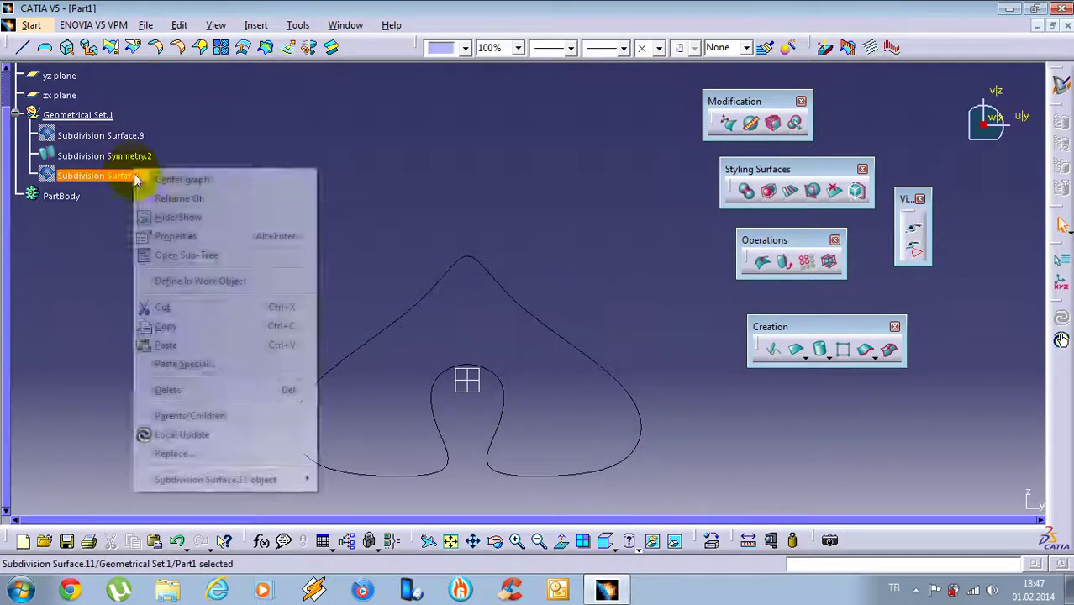
left_click(179, 219)
right_click(110, 156)
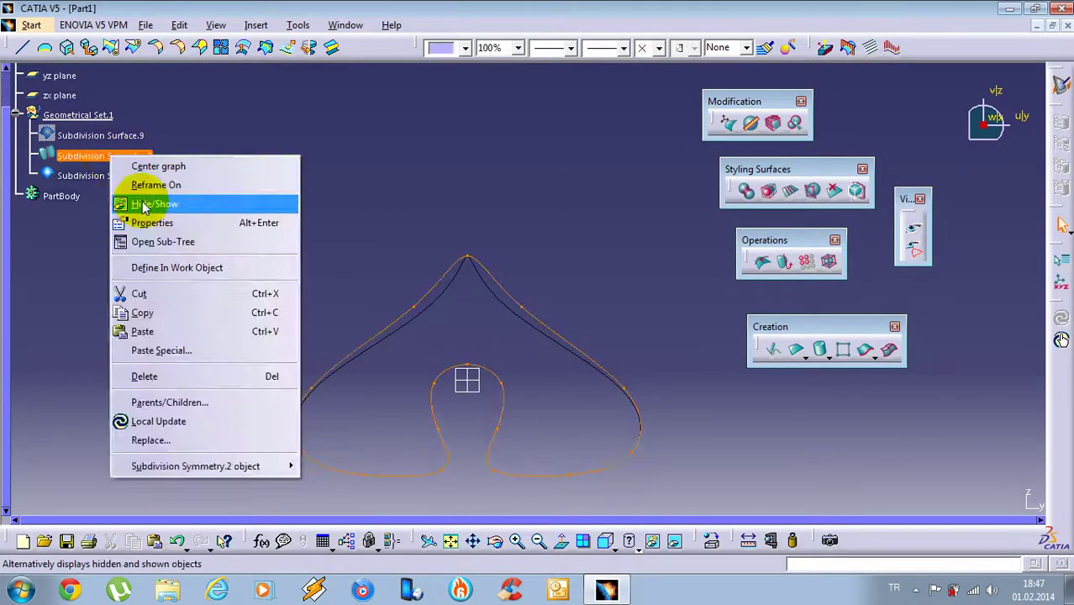
right_click(81, 174)
left_click(125, 224)
- Create an instance of Subdivision Symmetry.2 with IMA - Instantiate
middle_click_drag(383, 272, 413, 321)
scroll(413, 321, "down", 1)
right_click(103, 110)
mouse_move(152, 425)
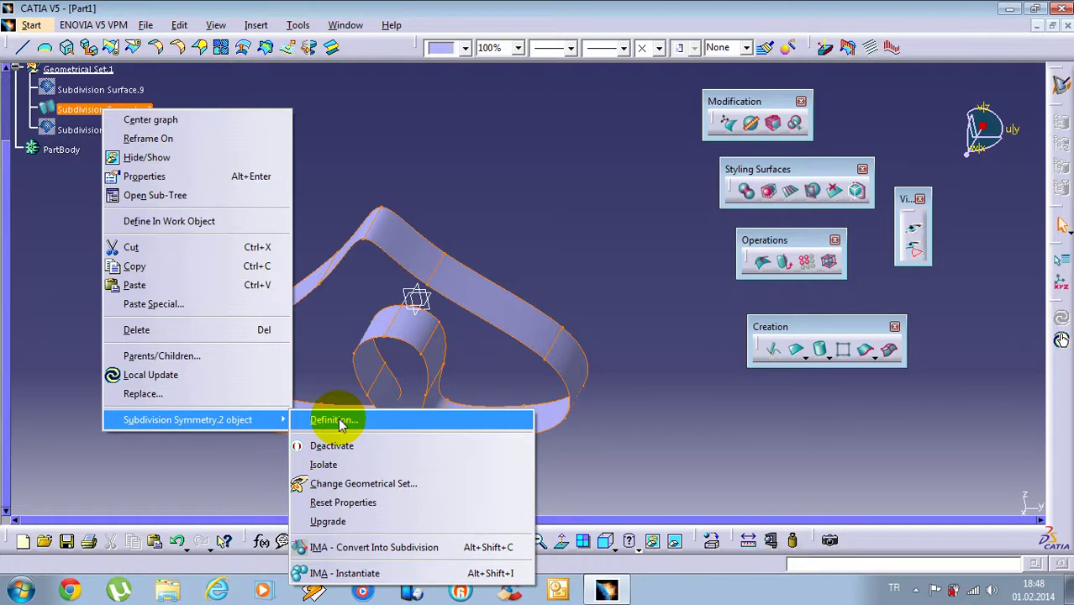
left_click(363, 580)
middle_click_drag(412, 358, 373, 407)
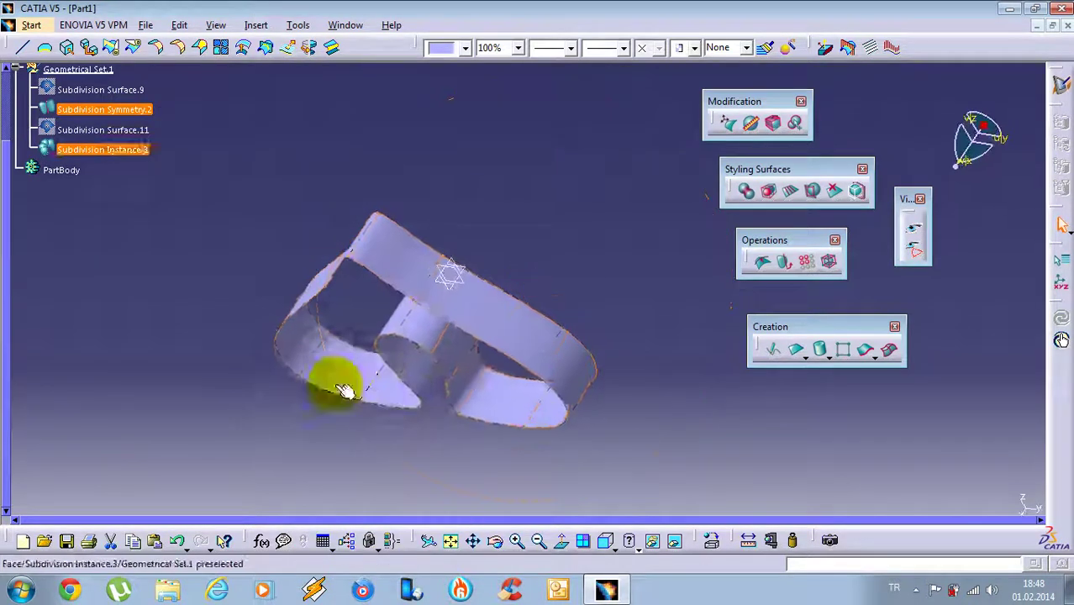
- Hide Subdivision Symmetry.2 and try to open its instance for modification
right_click(102, 115)
left_click(125, 168)
middle_click_drag(300, 288, 227, 196)
double_click(104, 152)
middle_click_drag(391, 294, 464, 347)
left_click(139, 191)
left_click(139, 192)
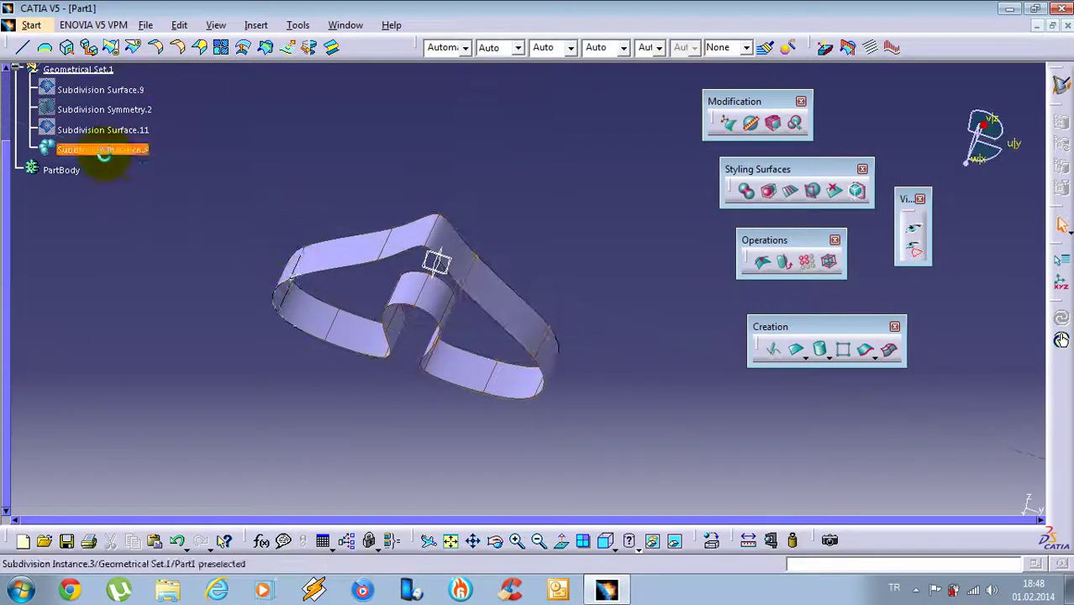
- Delete Subdivision Instance.3 and show Subdivision Symmetry.2 again
right_click(106, 154)
left_click(166, 376)
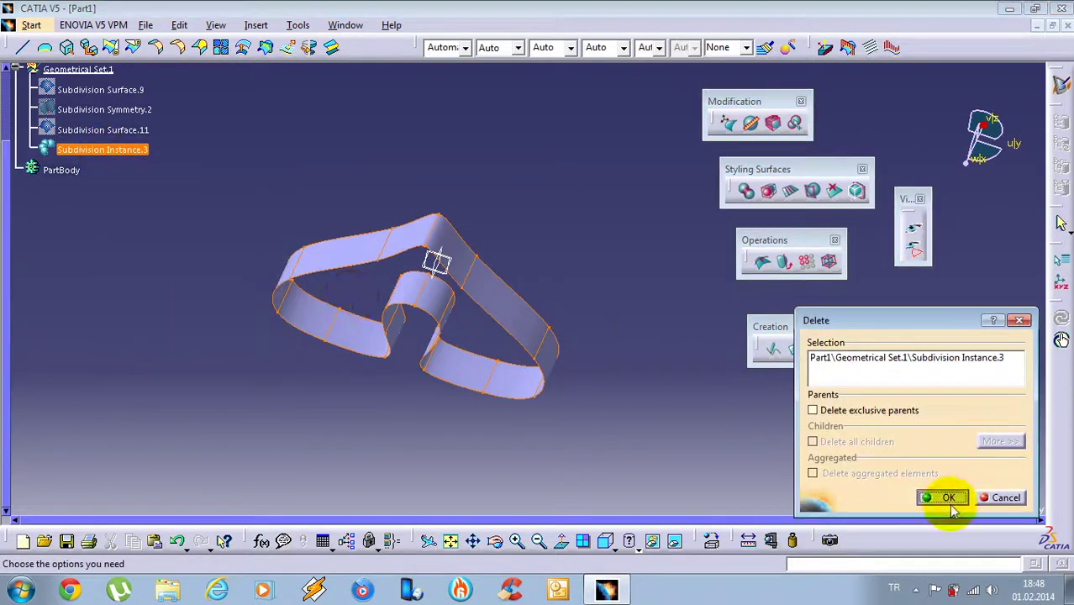
left_click(948, 497)
right_click(145, 108)
left_click(195, 157)
- Delete Subdivision Symmetry.2 along with Subdivision Surface.9 and Subdivision Surface.11, emptying the geometrical set
right_click(400, 250)
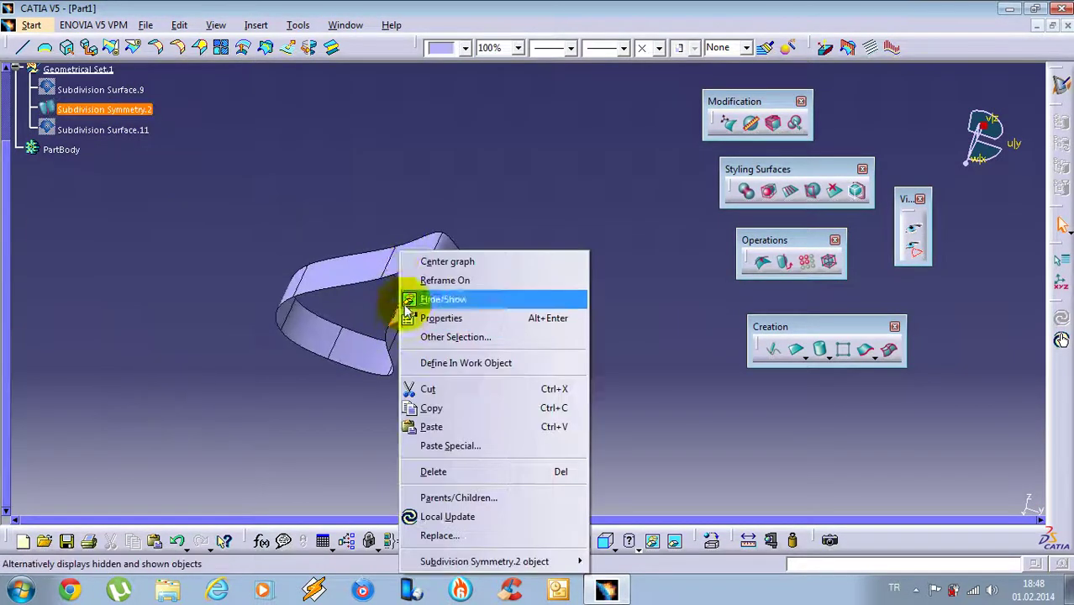
middle_click_drag(355, 160, 387, 251)
left_click(468, 202)
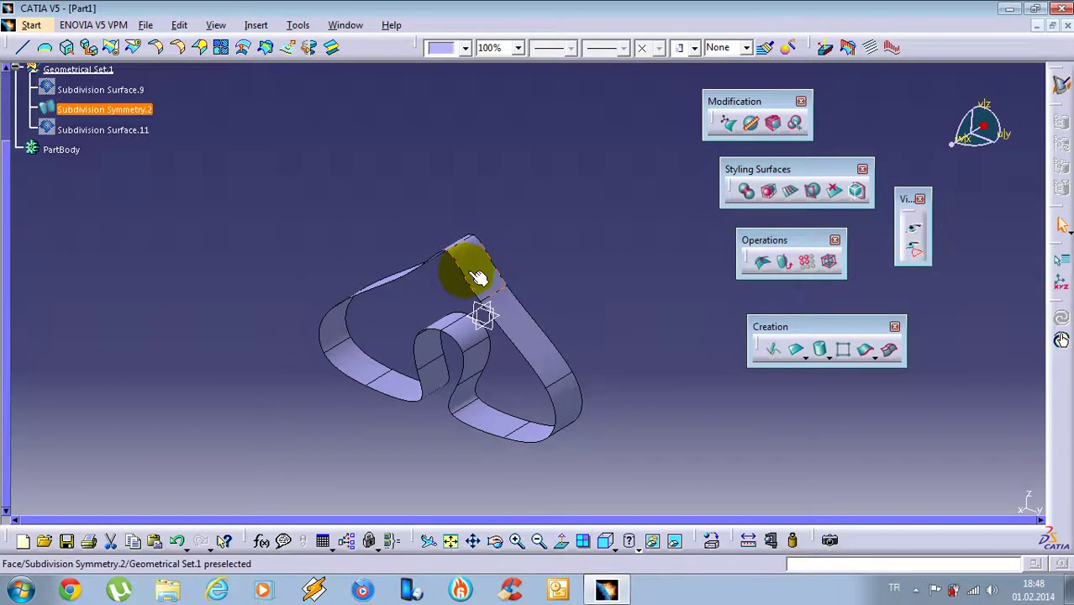
key("Delete")
key("Return")
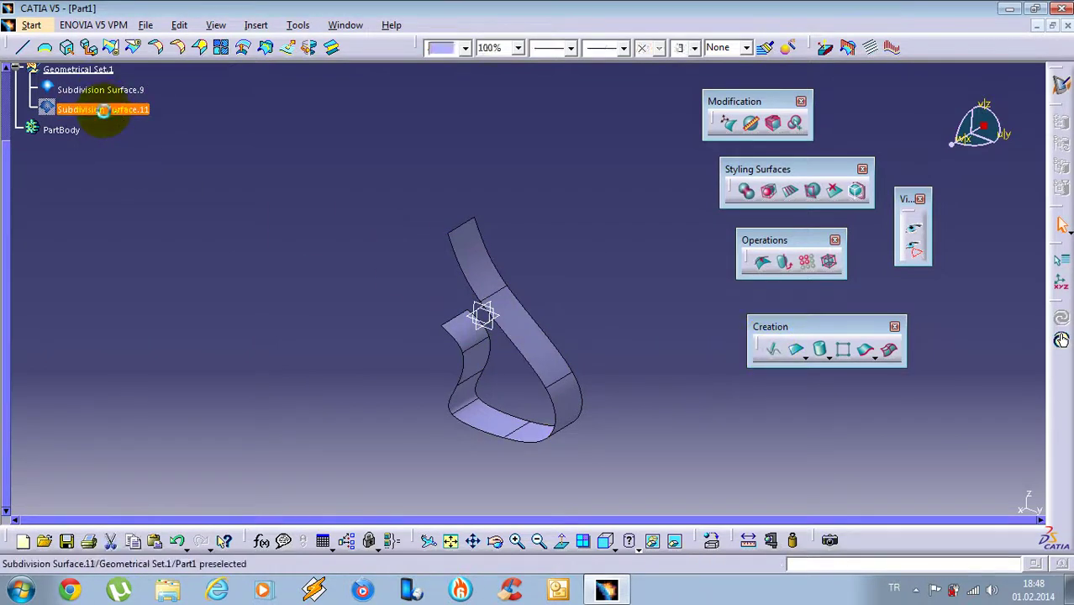
left_click(103, 91)
key("Delete")
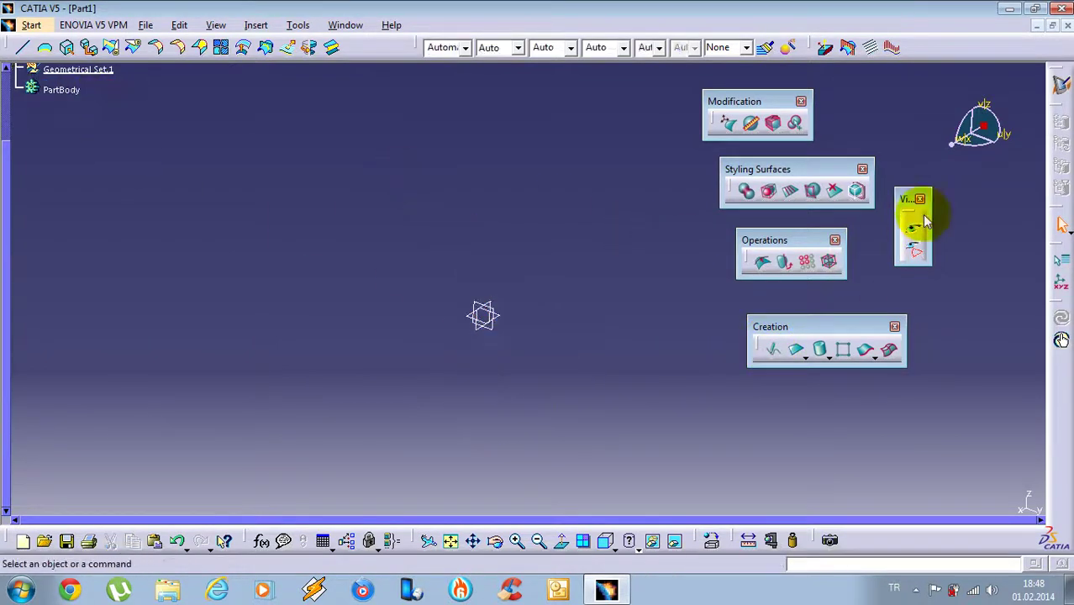
- Create a cylinder subdivision surface and switch to the right view
left_click(615, 552)
left_click(636, 407)
left_click(822, 351)
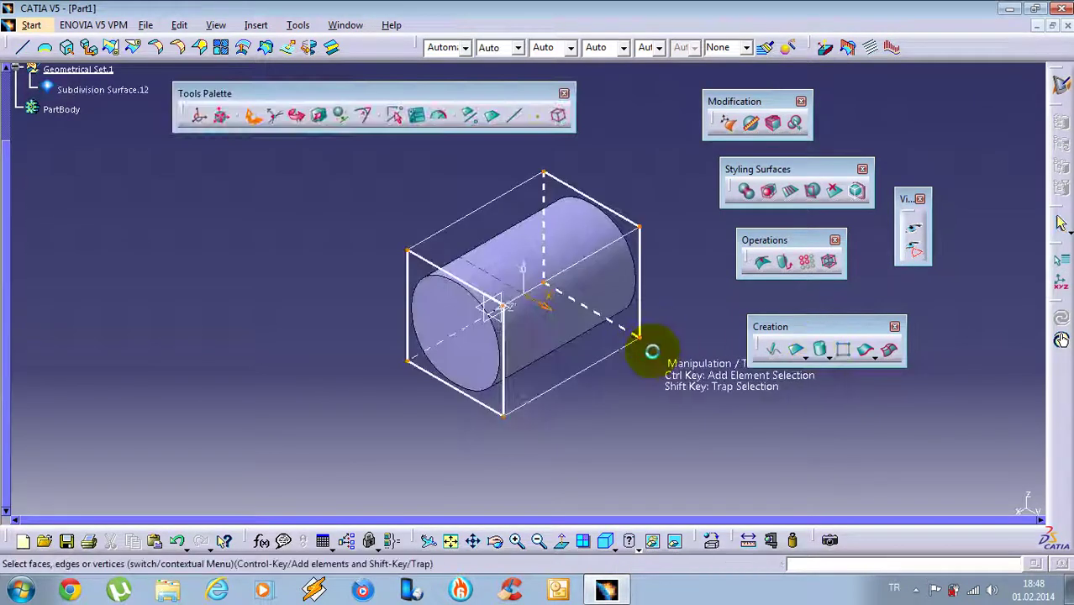
left_click(914, 230)
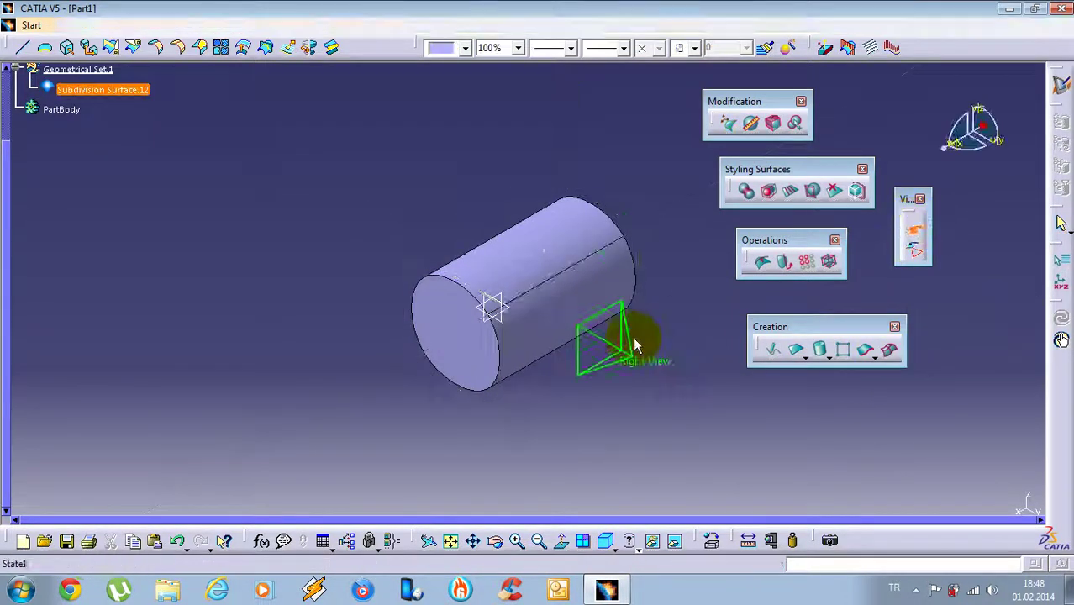
left_click(635, 342)
middle_click_drag(548, 303, 526, 360)
- Lengthen the cylinder by moving the control vertices at both ends outward in opposite directions
left_click_drag(349, 244, 462, 427)
left_click_drag(364, 352, 147, 356)
left_click_drag(662, 246, 538, 548)
left_click_drag(601, 361, 668, 357)
key("ctrl+z")
left_click_drag(572, 354, 820, 355)
left_click(420, 227)
middle_click_drag(391, 180, 382, 262)
left_click(387, 231)
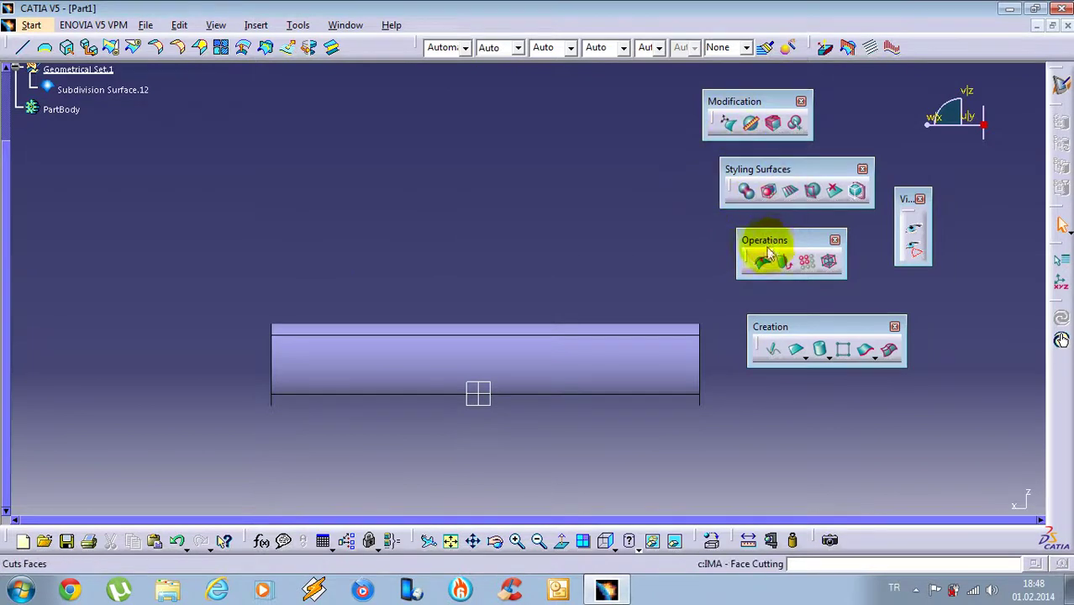
- Sketch a broad arched styling curve spanning the space above the cylinder, and apply the default curve characteristics with order 6
left_click(774, 351)
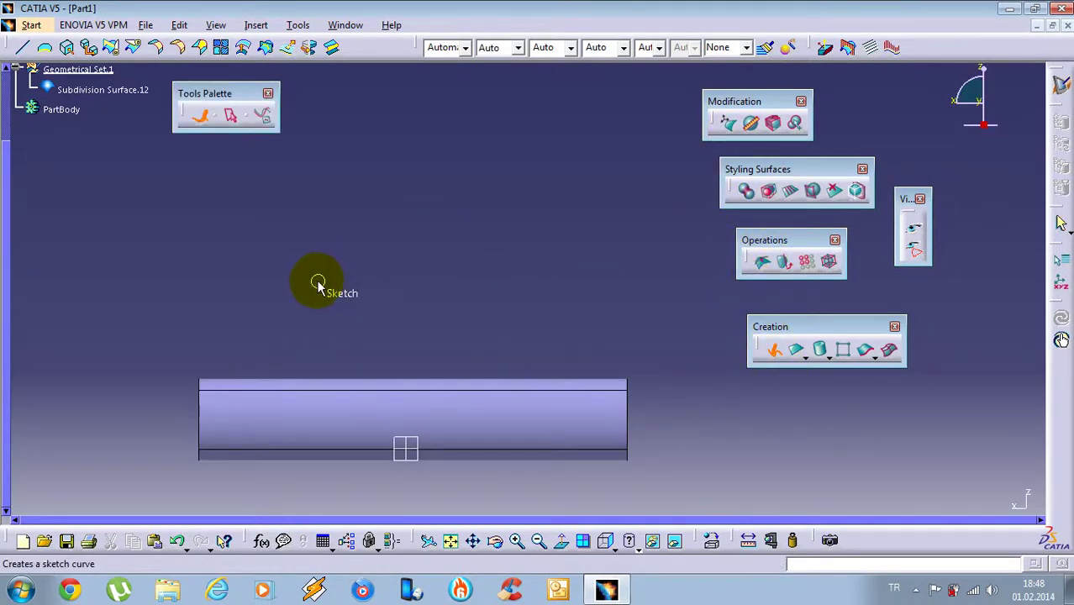
mouse_move(184, 357)
left_mouse_down()
mouse_move(247, 335)
mouse_move(487, 307)
mouse_move(689, 361)
left_mouse_up()
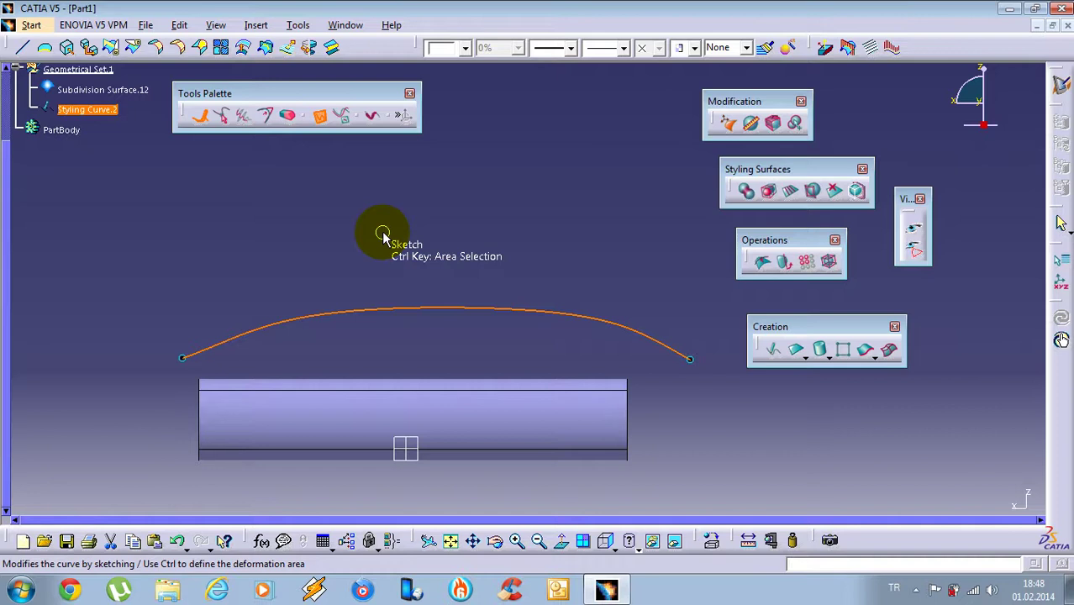
right_click(225, 286)
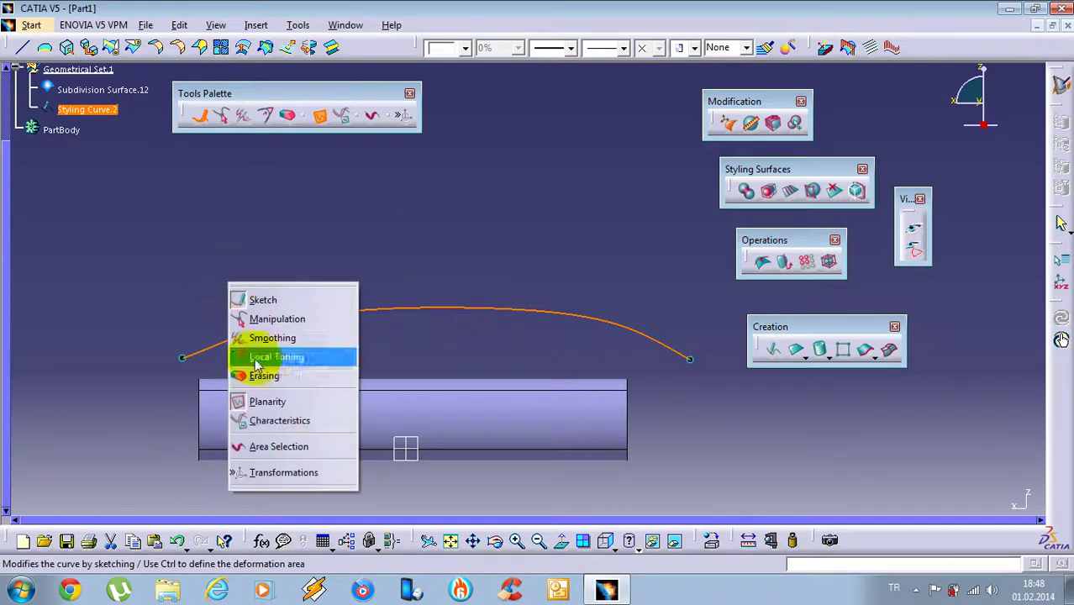
left_click(280, 424)
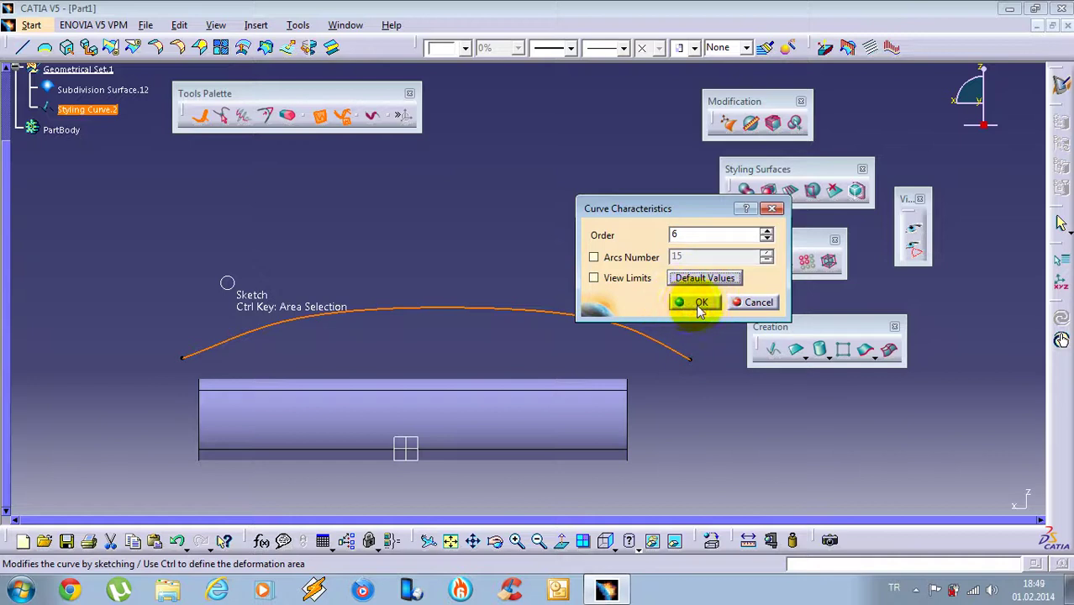
left_click(698, 304)
- Try reshaping the styling curve with Manipulation, pulling both sides of the arch upward
right_click(318, 187)
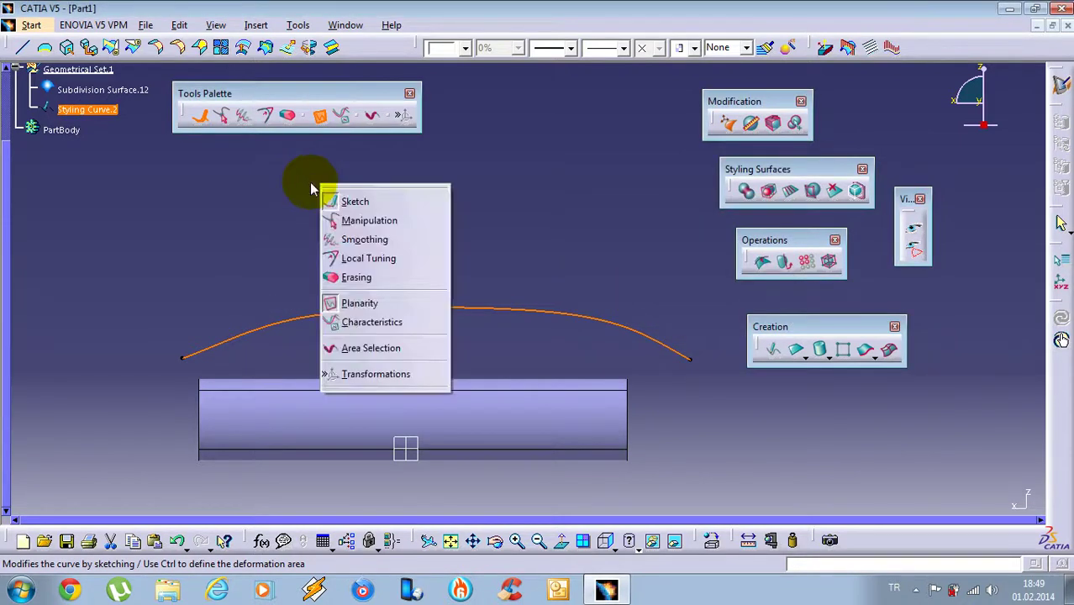
left_click(363, 225)
left_click_drag(280, 325, 262, 270)
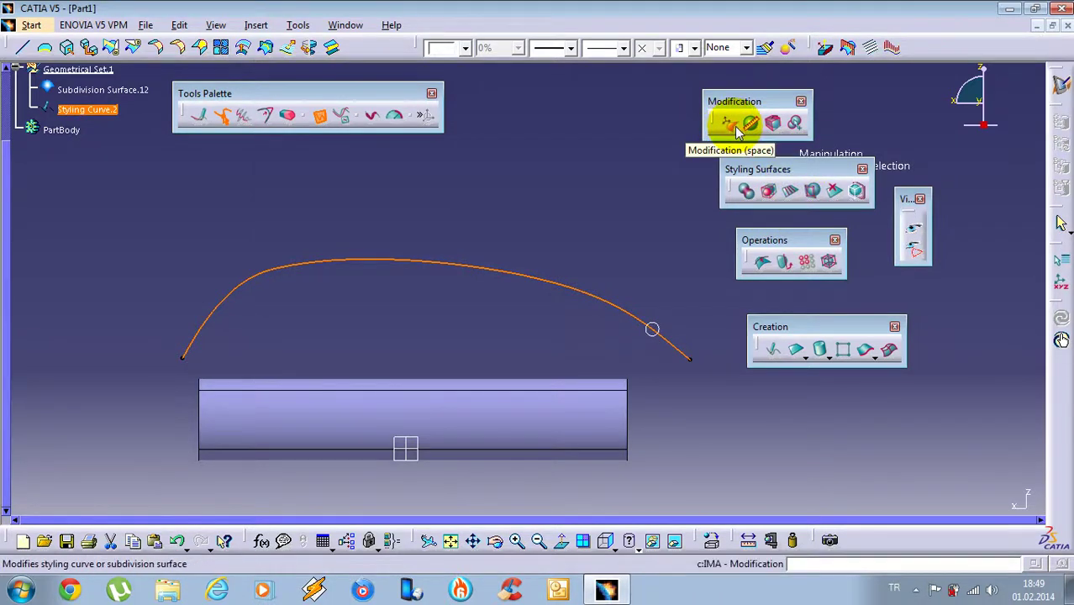
left_click_drag(502, 267, 557, 200)
left_click_drag(405, 210, 457, 236)
left_click_drag(333, 258, 376, 270)
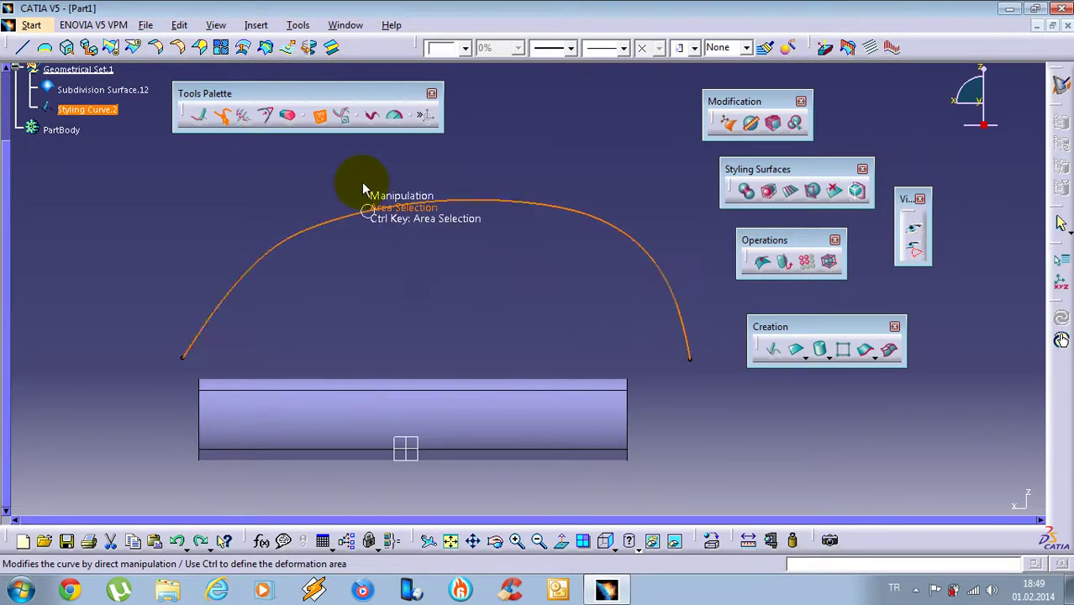
- Smooth the whole styling curve into an even, shallow arch with repeated Smoothing passes, and close the curve editing
right_click(401, 253)
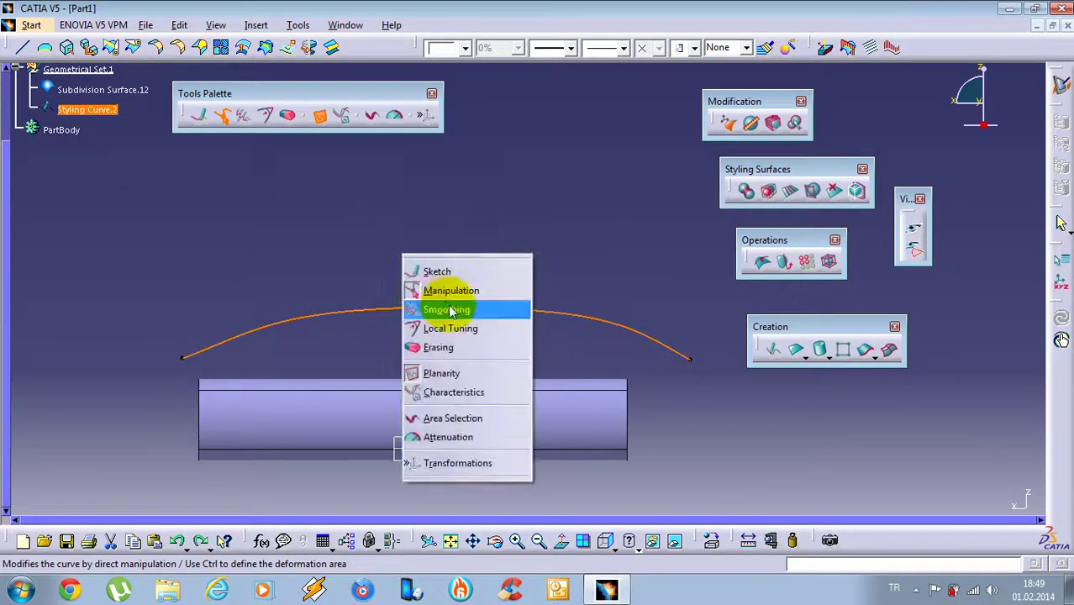
left_click(449, 310)
left_click(403, 248)
left_click(514, 340)
left_click(297, 336)
left_click(355, 319)
left_click(578, 321)
left_click(421, 323)
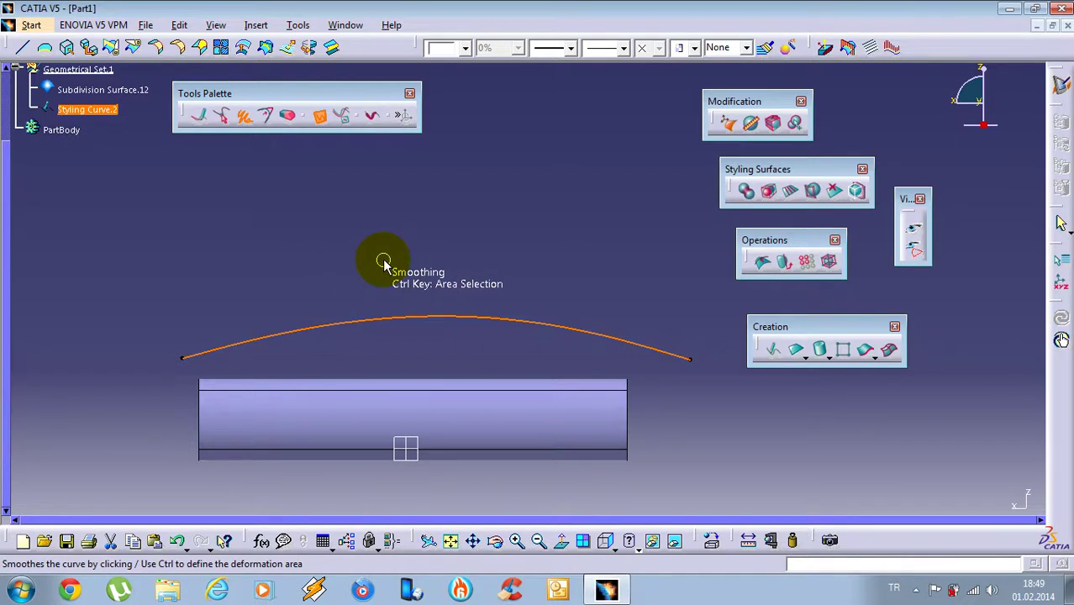
key("Escape")
key("Escape")
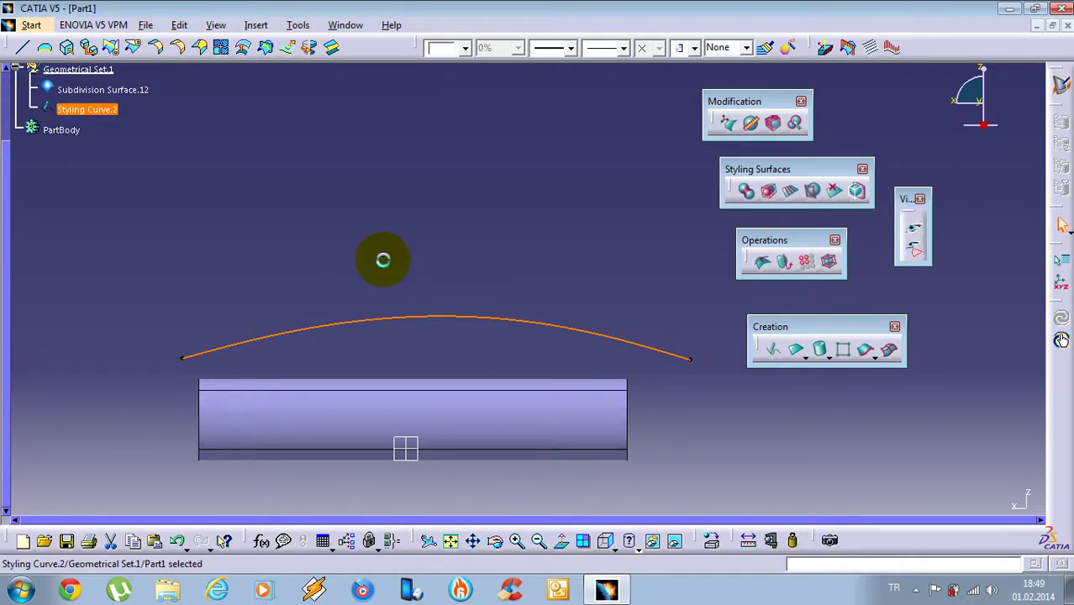
middle_click_drag(525, 238, 470, 229)
scroll(480, 233, "down", 1)
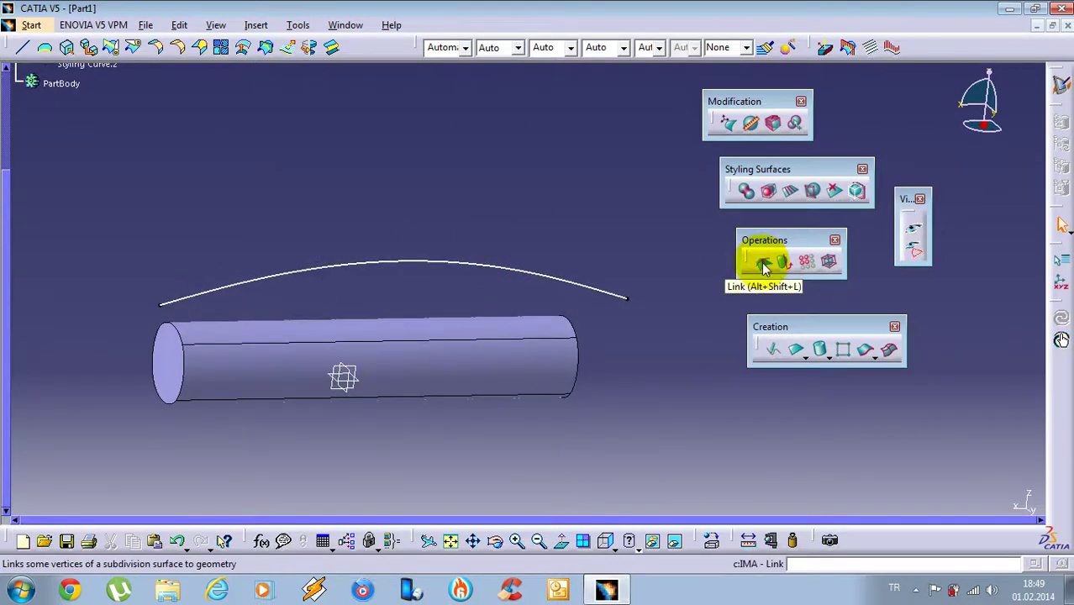
left_click(763, 266)
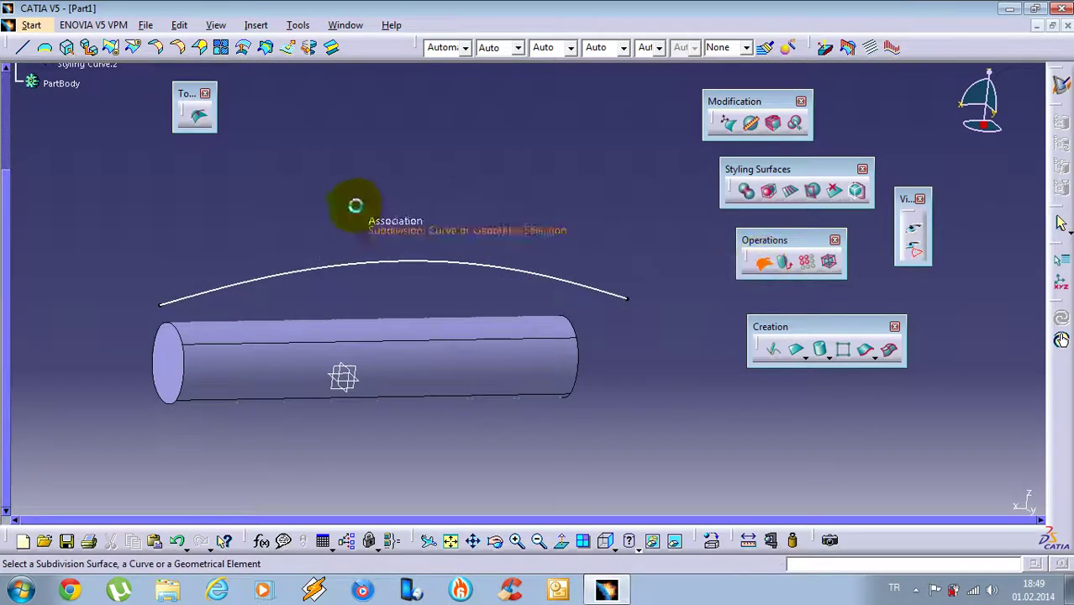
middle_click_drag(372, 208, 410, 212)
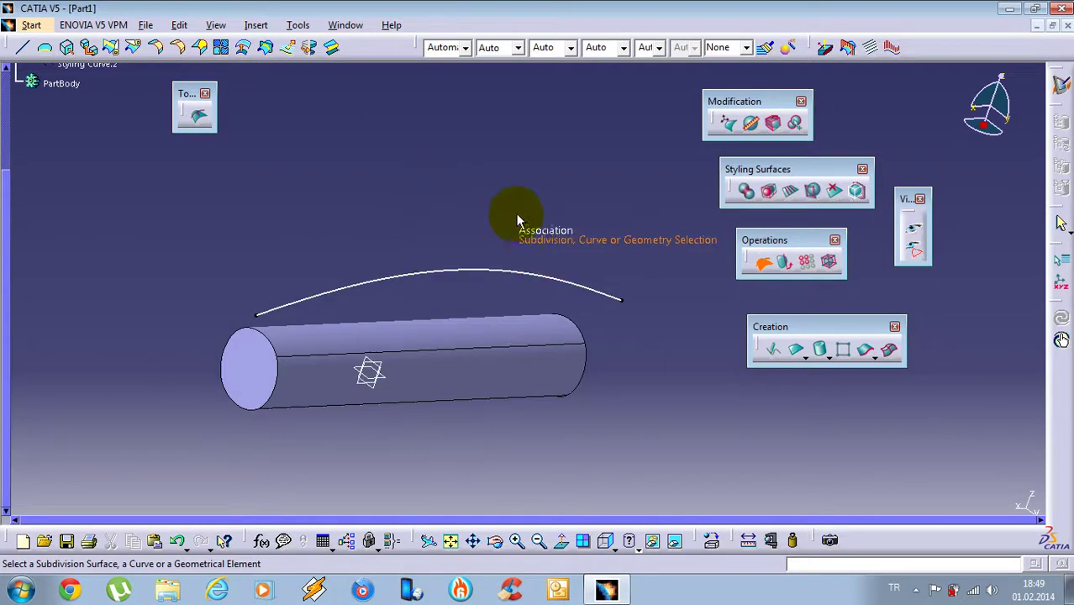
left_click(472, 323)
left_click(462, 279)
middle_click_drag(330, 282, 619, 344)
middle_click(730, 318)
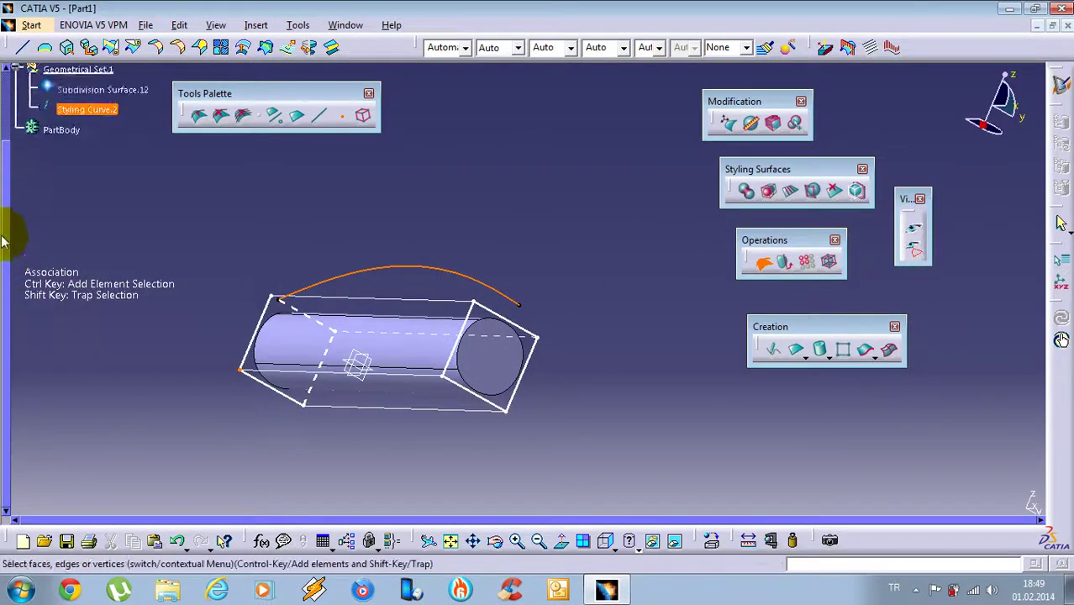
left_click_drag(5, 240, 3, 231)
left_click(85, 195)
left_click(918, 233)
left_click(332, 305)
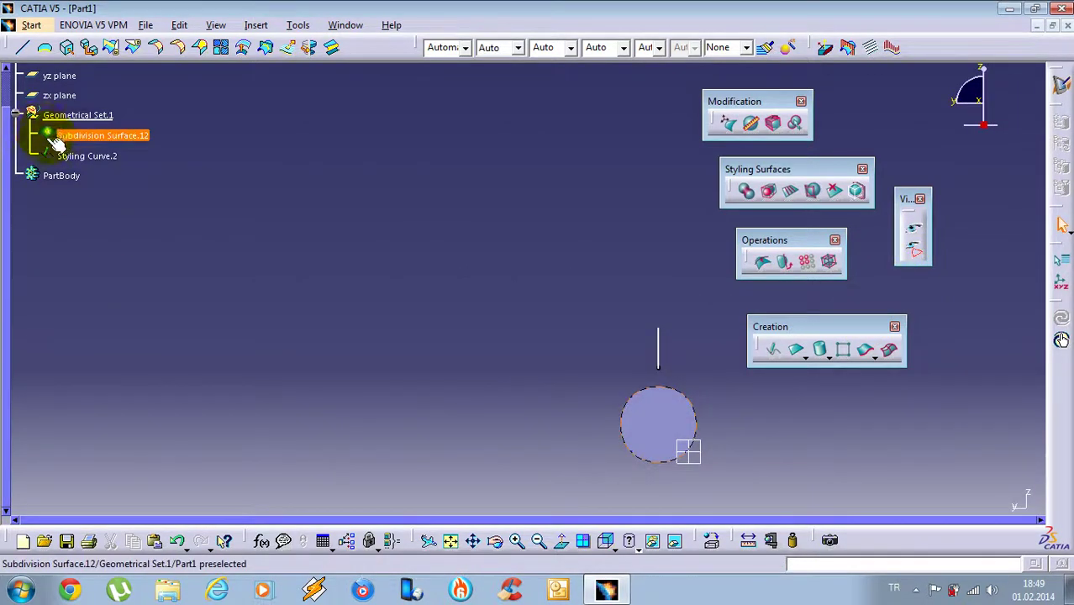
- Cut the cylinder's faces lengthwise from the upper edge of its end face, using Face Cutting with 2 sections
middle_click_drag(584, 342, 506, 364)
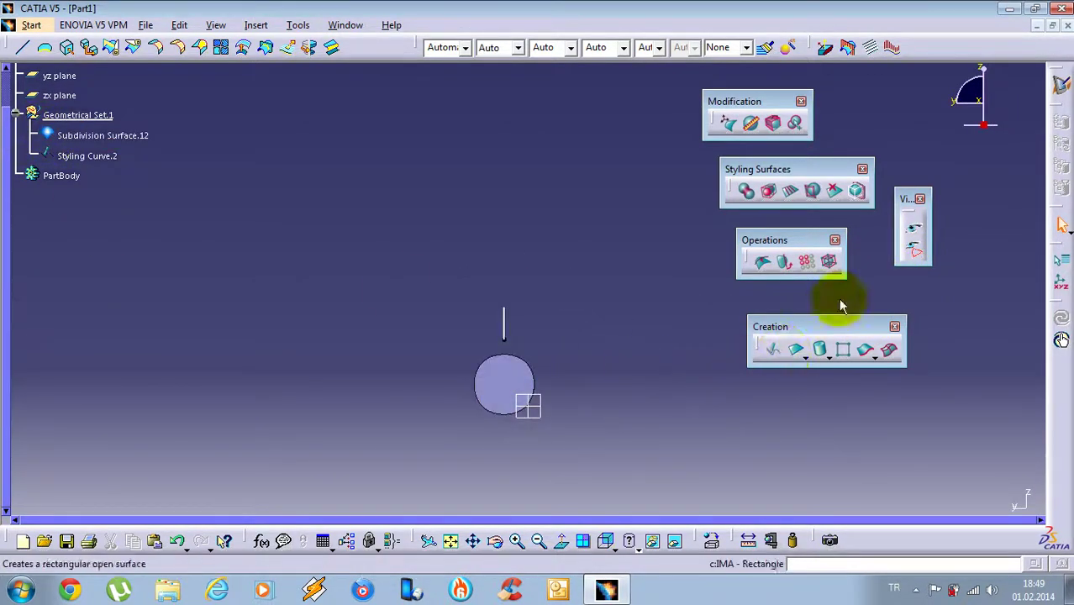
left_click(910, 231)
left_click(735, 291)
middle_click_drag(546, 403, 500, 403)
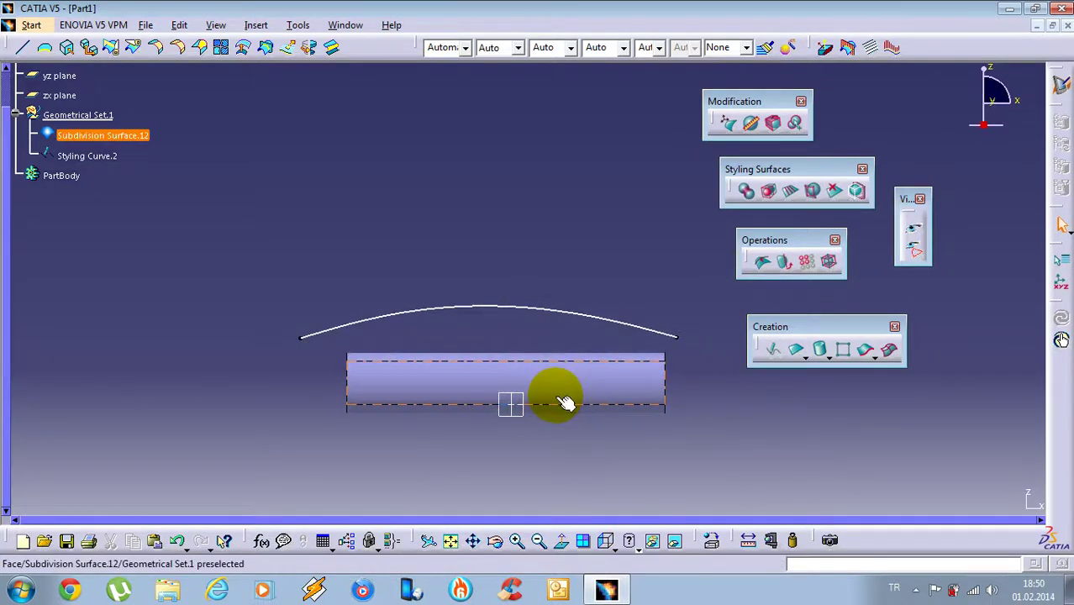
middle_click_drag(590, 421, 590, 290)
middle_click_drag(476, 385, 424, 355)
left_click(791, 191)
left_click(517, 337)
left_click(390, 372)
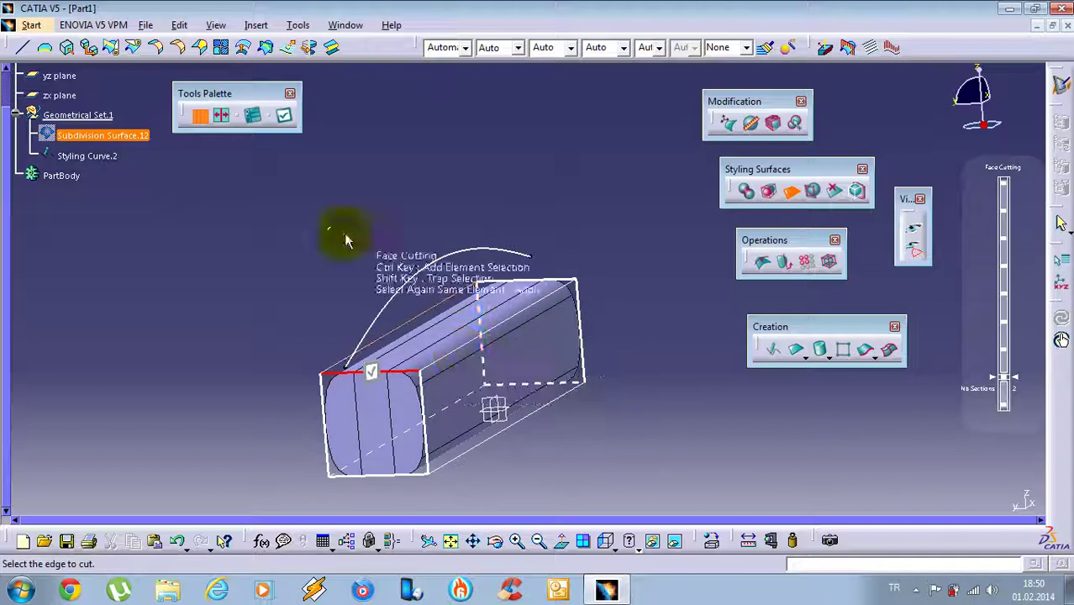
left_click_drag(1008, 378, 1032, 375)
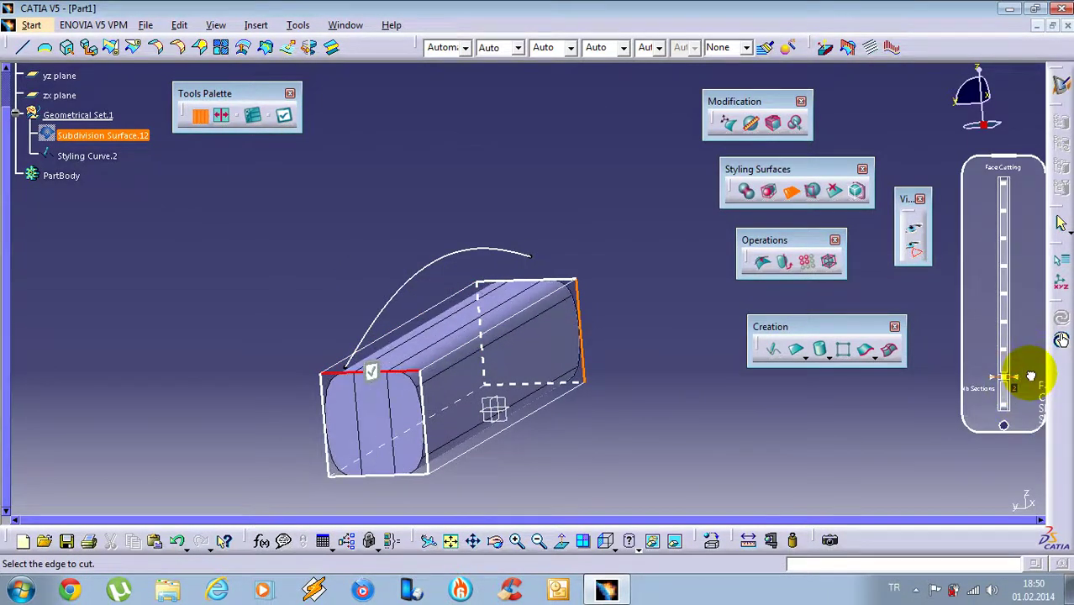
left_click(374, 380)
right_click(328, 242)
left_click(405, 330)
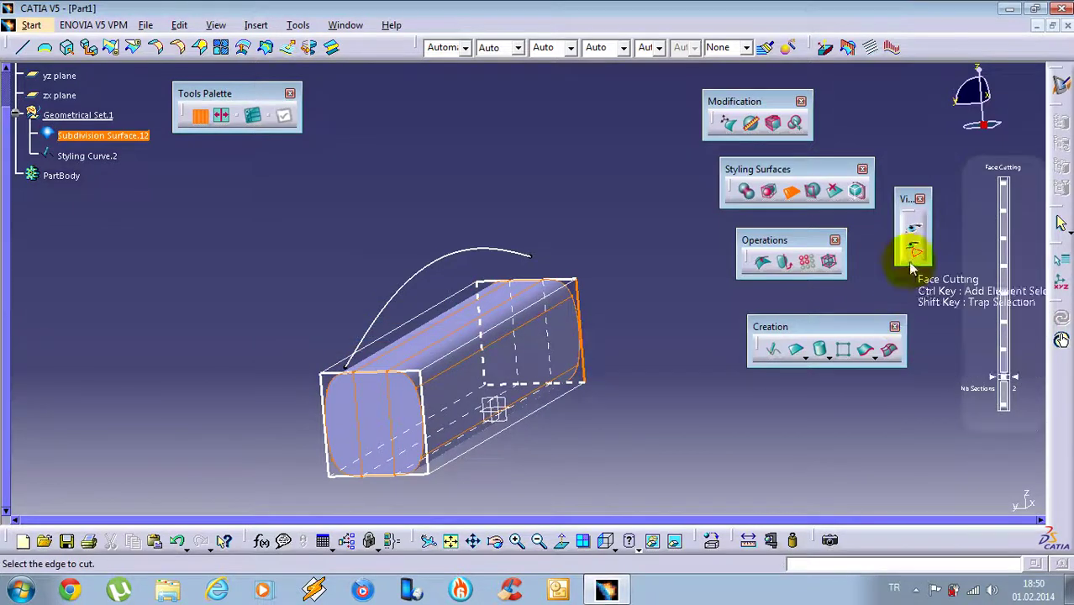
left_click(909, 228)
key("Escape")
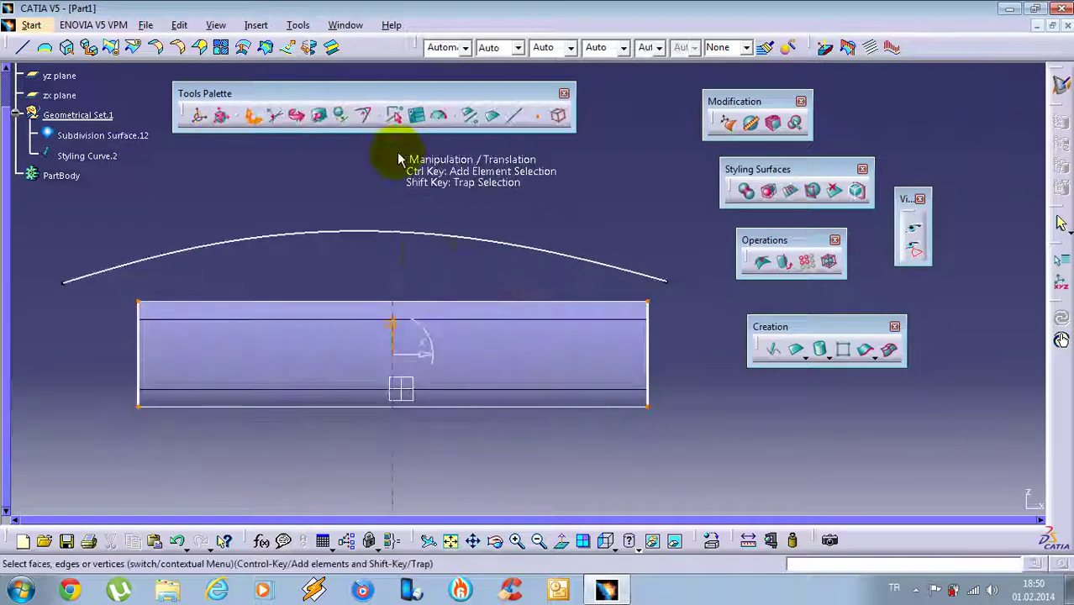
key("Escape")
- Try linking the two middle upper vertices at each end of the subdivision surface to the styling curve
middle_click_drag(287, 209, 773, 310)
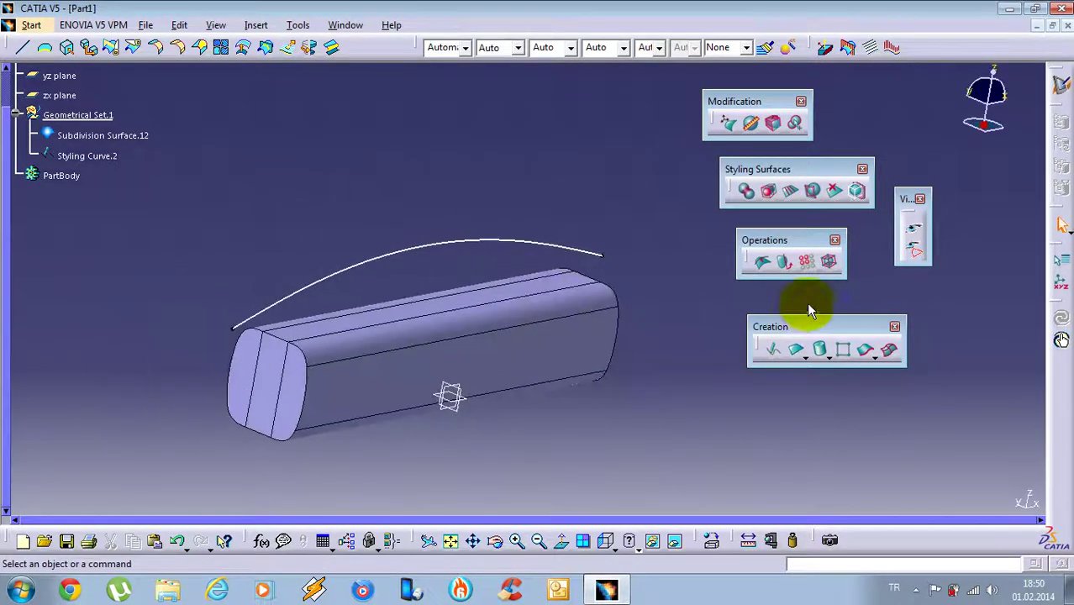
left_click(762, 262)
left_click(315, 282)
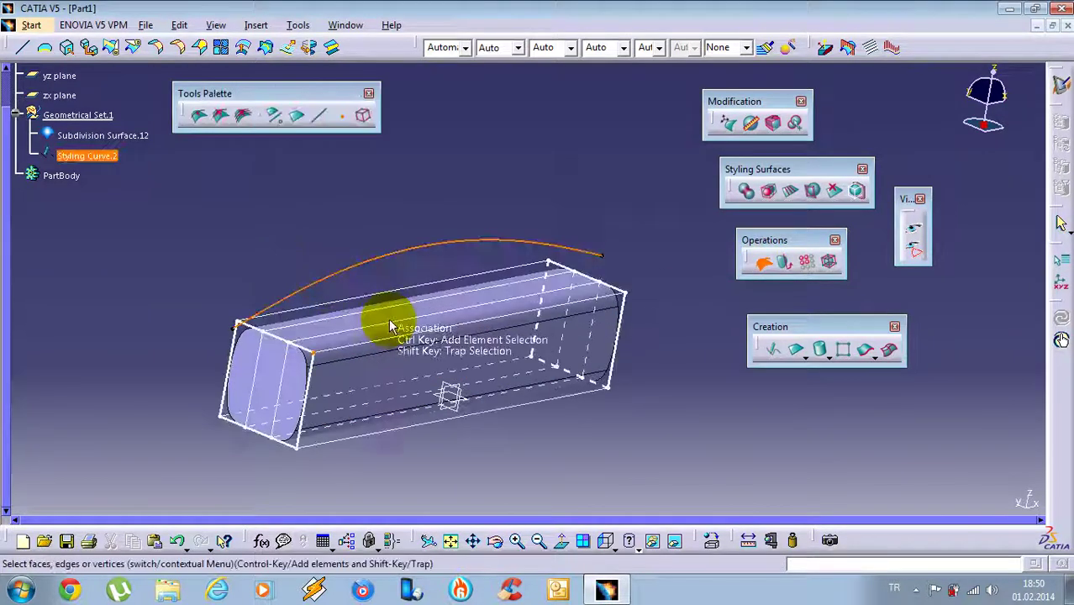
middle_click_drag(386, 315, 390, 340)
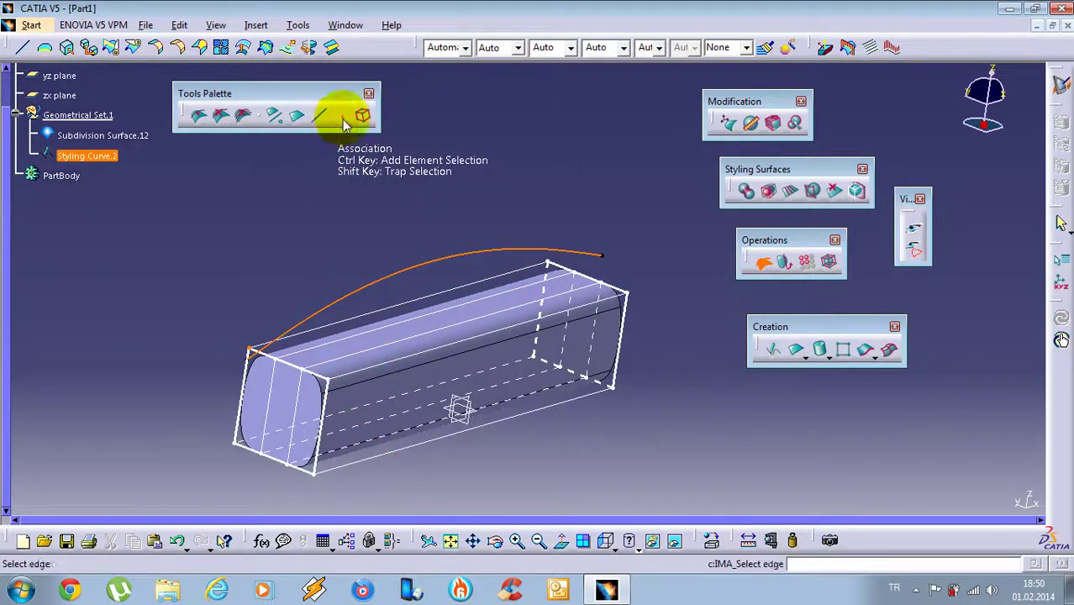
left_click(278, 363)
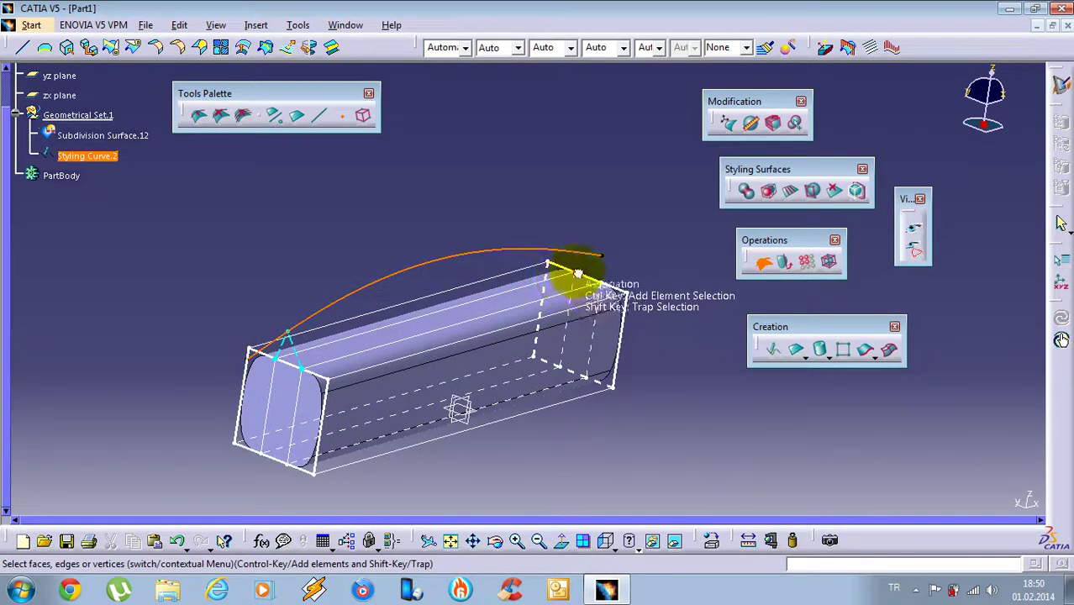
middle_click_drag(577, 289, 500, 304)
middle_click_drag(445, 281, 372, 282)
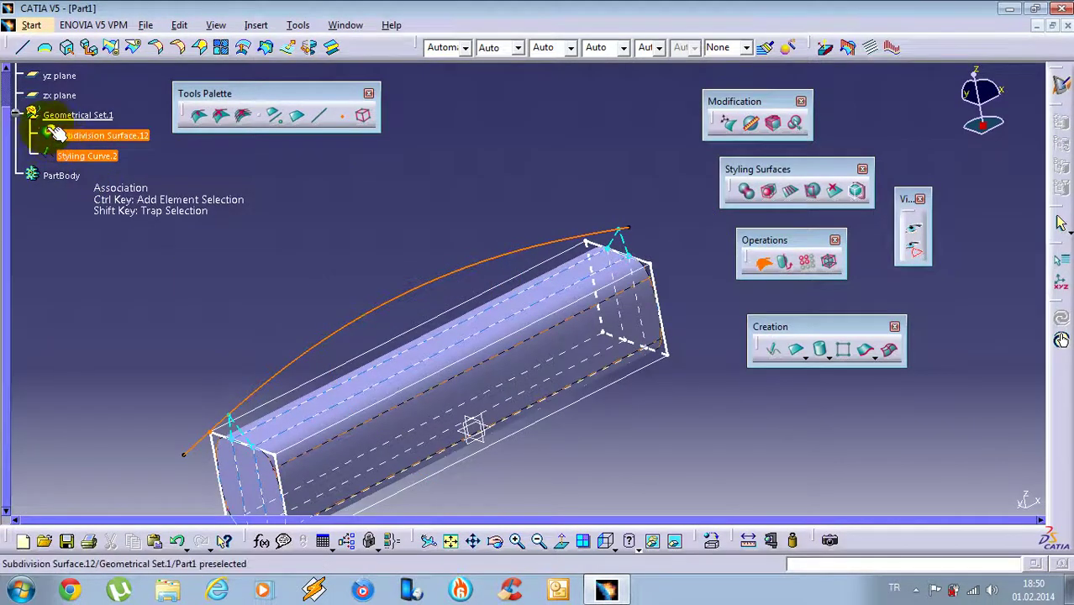
key("Escape")
- Cut the subdivision surface crosswise from its long upper edge, using Face Cutting with 2 sections
middle_click_drag(453, 267, 428, 241)
scroll(53, 110, "down", 1)
scroll(53, 110, "up", 1)
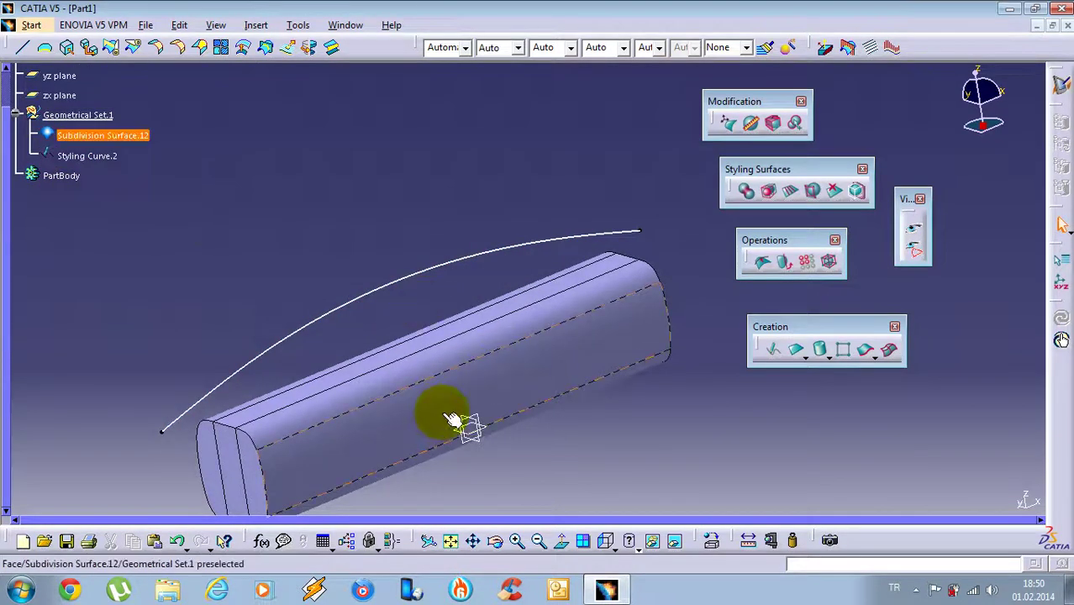
left_click(795, 193)
left_click(467, 412)
middle_click_drag(361, 439, 324, 407)
left_click(310, 332)
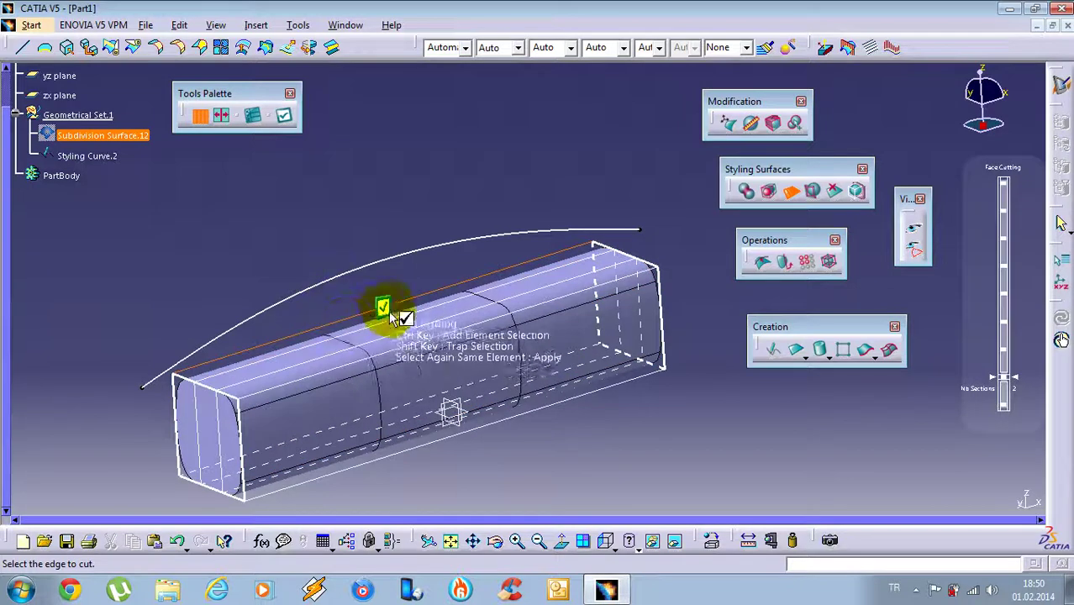
middle_click_drag(402, 312, 707, 311)
middle_click_drag(474, 394, 530, 297)
key("Escape")
key("Escape")
left_click(600, 160)
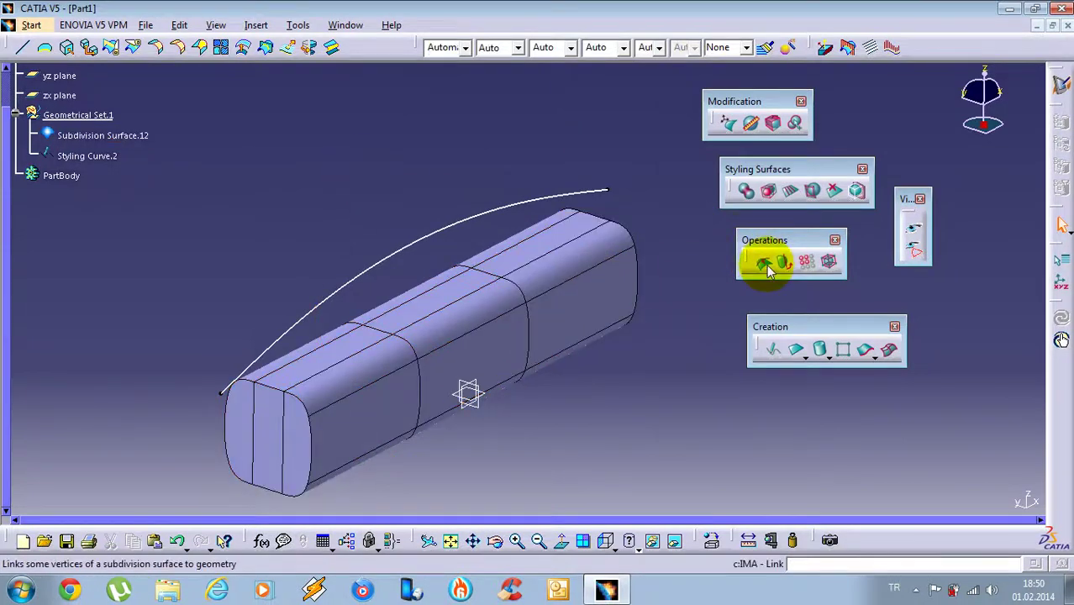
- Link the subdivision surface to the styling curve, associating the near end's middle vertices and the upper vertices of both intermediate sections
left_click(766, 269)
middle_click_drag(678, 257, 383, 244)
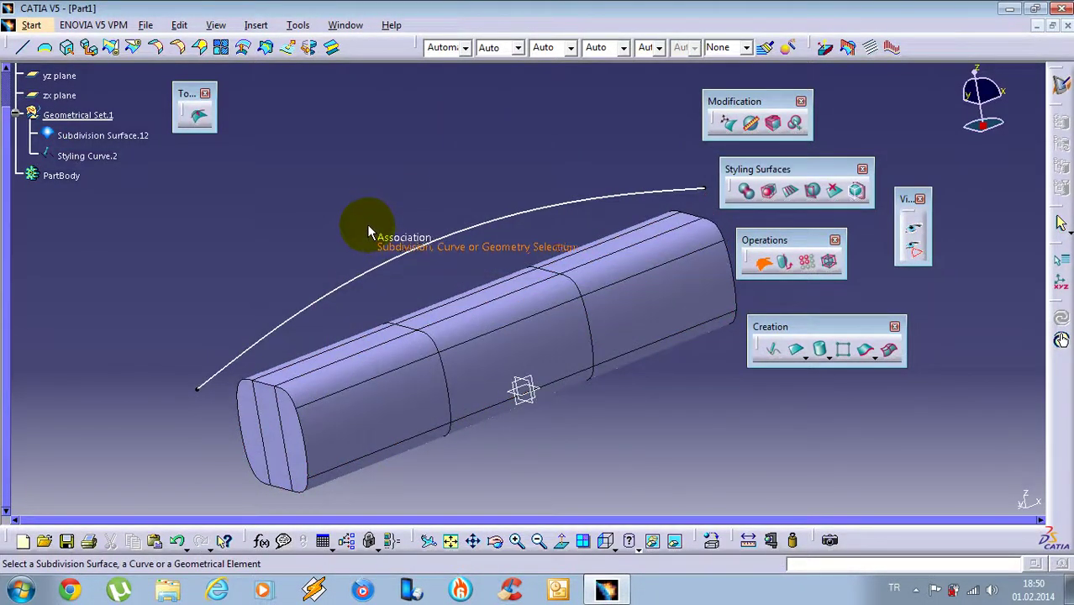
left_click(398, 384)
left_click(326, 308)
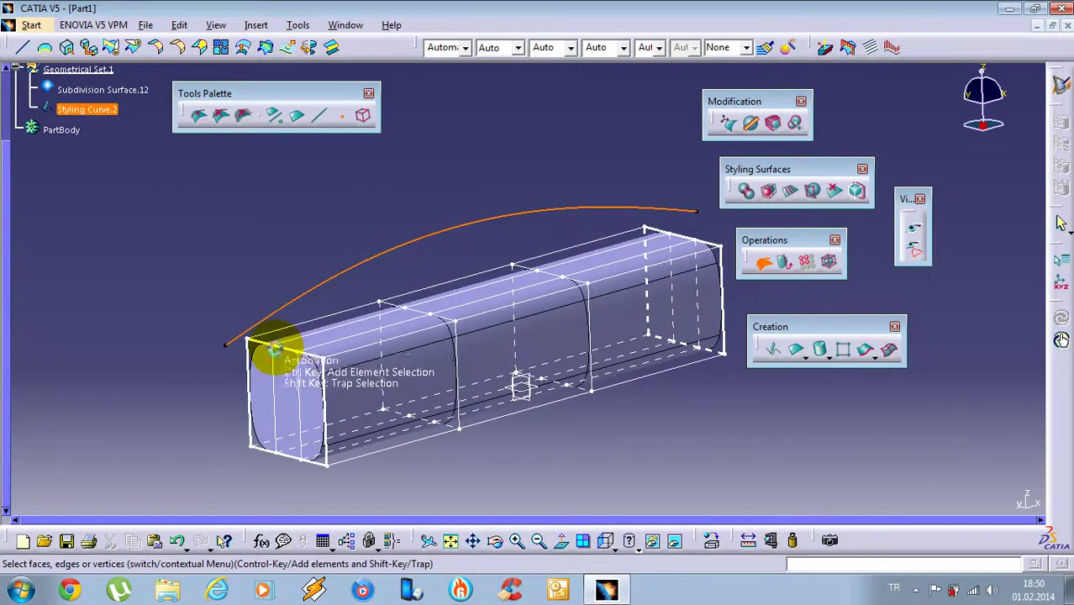
left_click(277, 350)
left_click(405, 312)
left_click(431, 320)
left_click(380, 305)
left_click(455, 323)
left_click(512, 267)
left_click(538, 273)
left_click(563, 279)
left_click(586, 285)
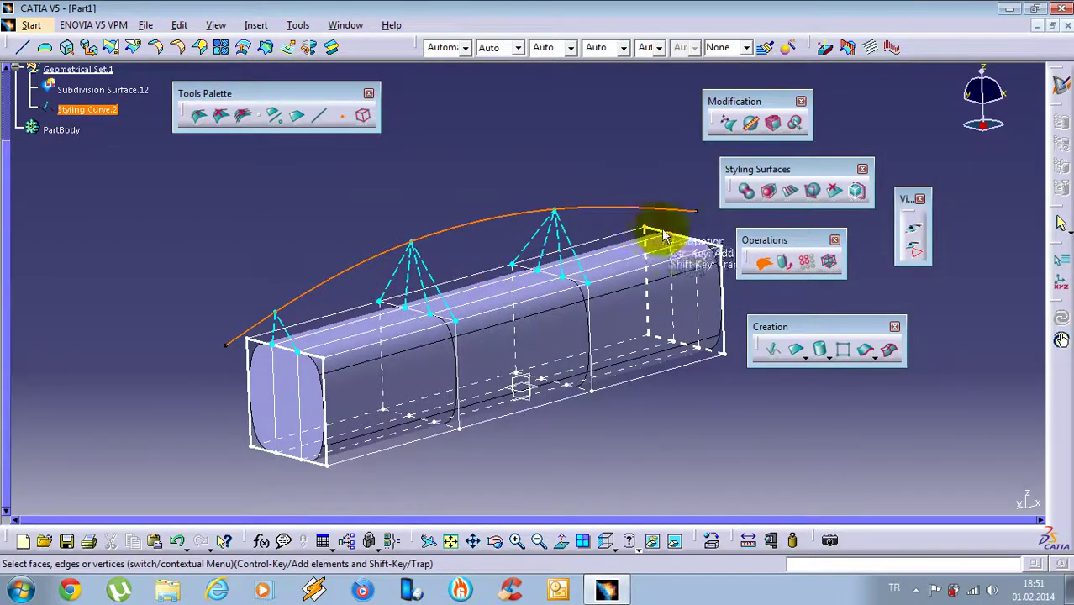
middle_click_drag(658, 248, 532, 257)
right_click(460, 164)
left_click(468, 75)
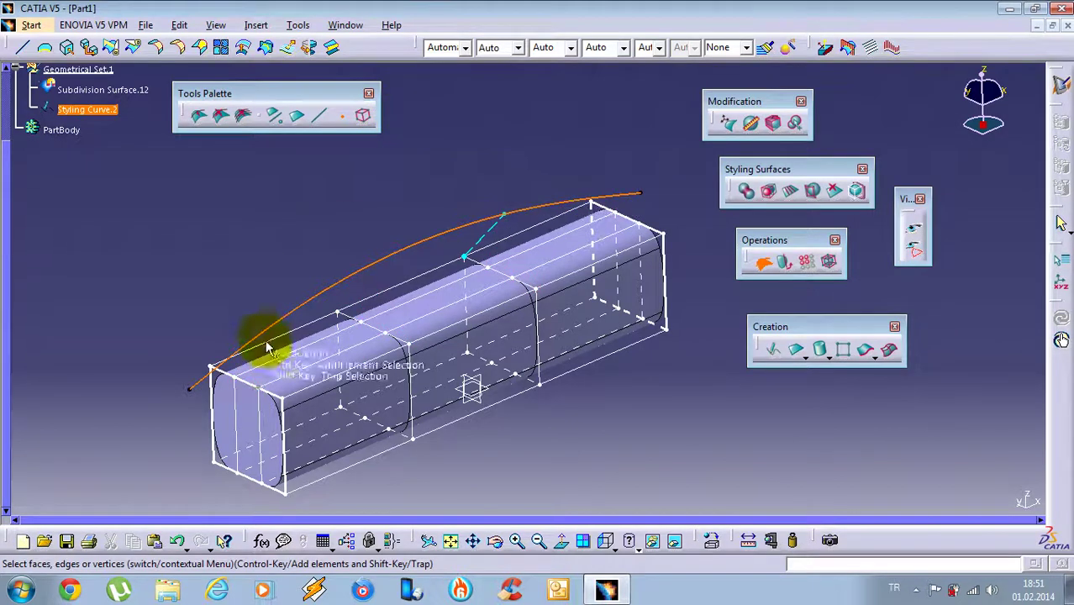
- Associate the near end's two middle upper vertices and the first intermediate section's four upper vertices with the styling curve again
left_click(248, 384)
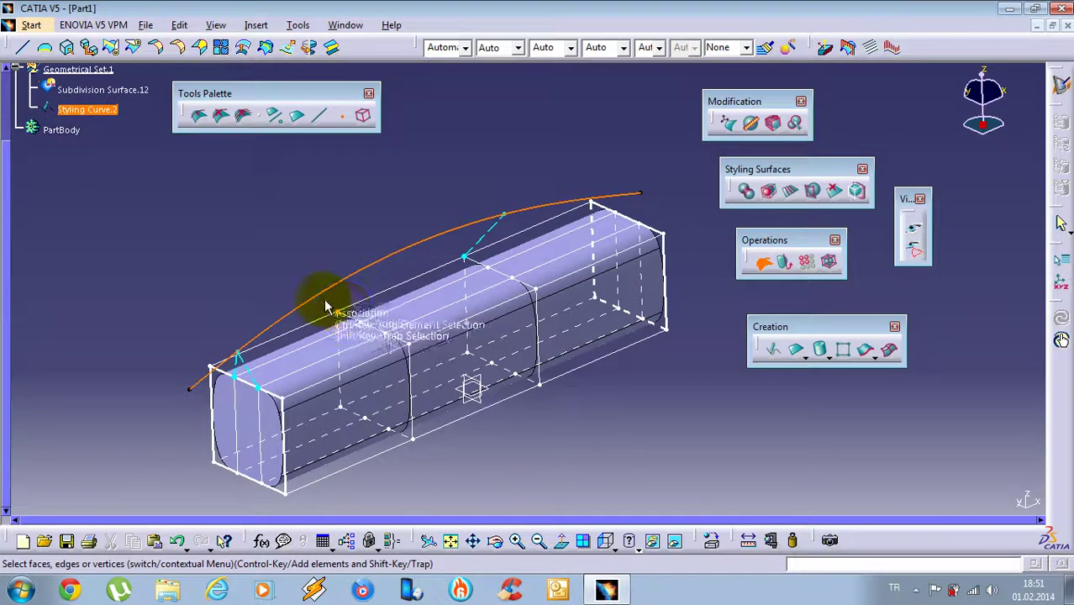
left_click(338, 312)
left_click(362, 322)
left_click(385, 332)
left_click(409, 343)
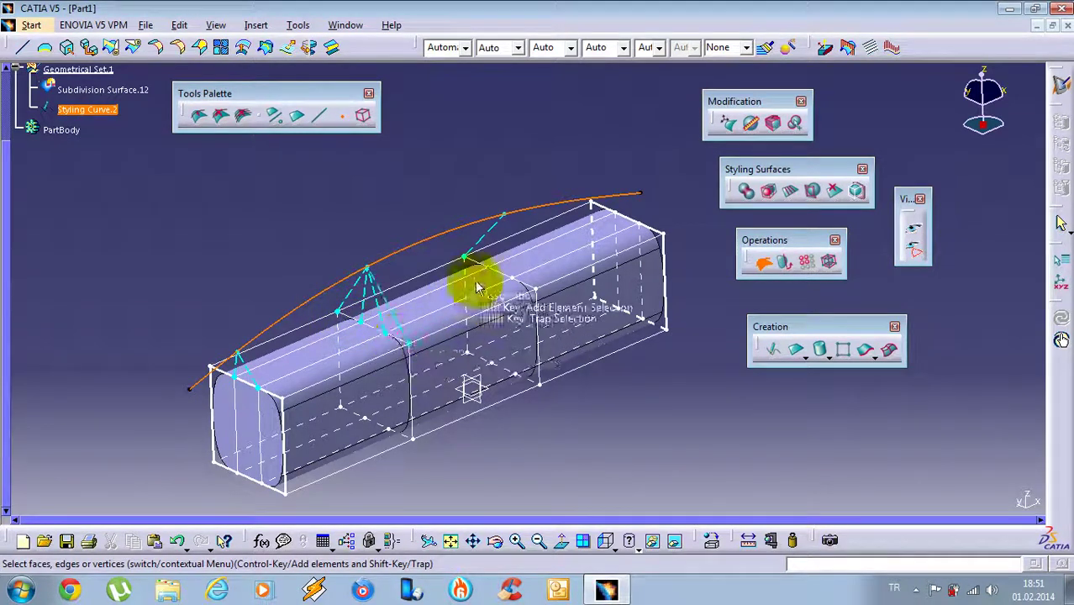
- Associate the second section's remaining three upper vertices and the far end's two middle vertices with the curve, and leave Link
left_click(487, 267)
left_click(512, 279)
left_click(535, 287)
left_click(616, 214)
left_click(638, 224)
right_click(506, 171)
left_click(578, 7)
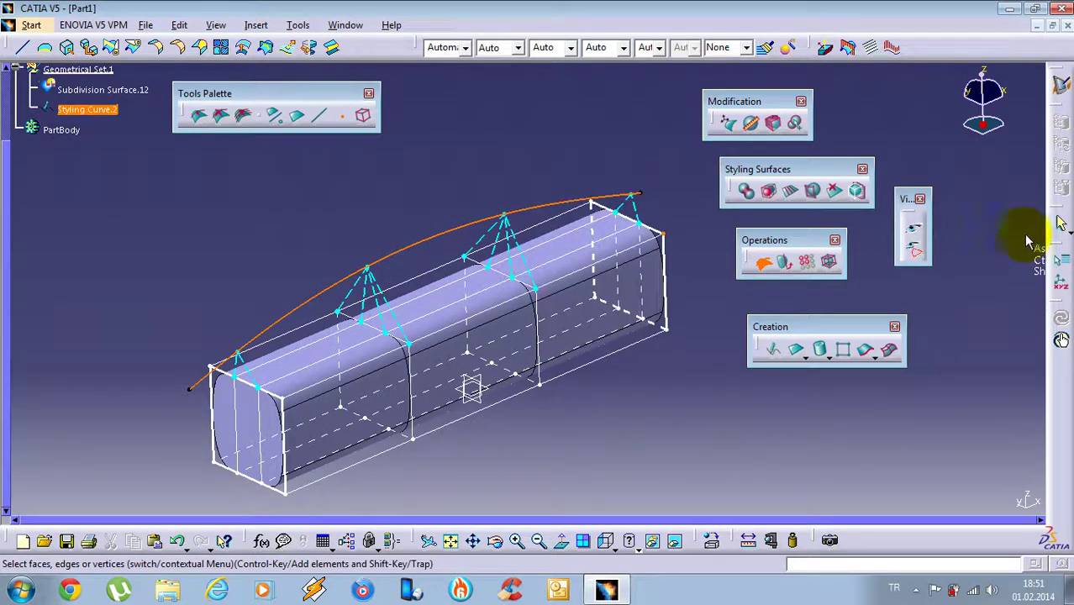
left_click(1061, 226)
- Edit the styling curve with Manipulation in the front view, raising its left portion, lowering its right portion, and pulling the right side into a high hump
scroll(510, 244, "down", 1)
middle_click_drag(509, 240, 545, 279)
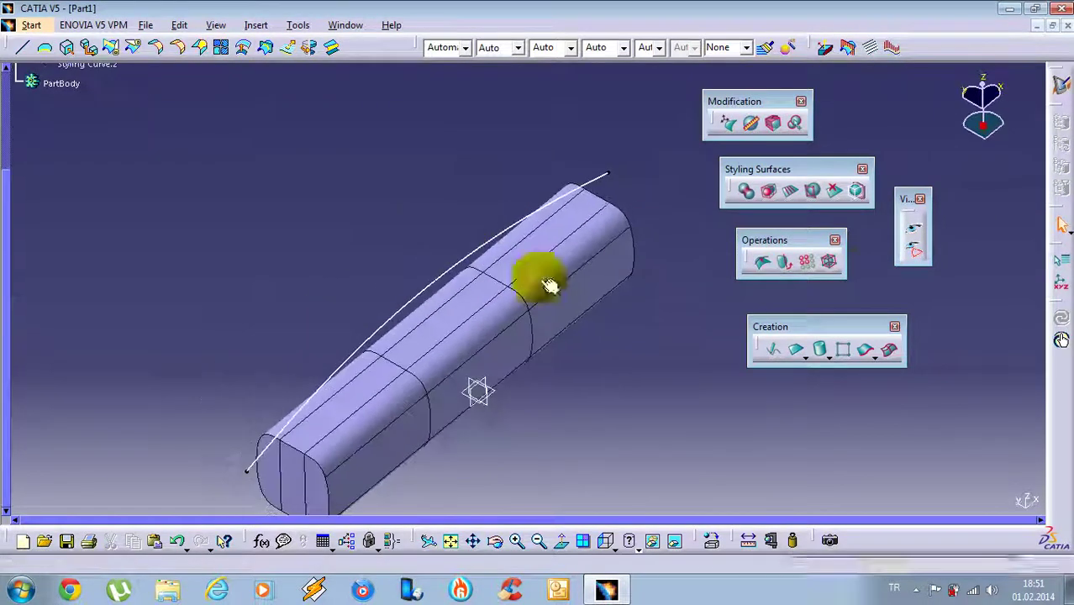
left_click(916, 246)
scroll(92, 164, "up", 2)
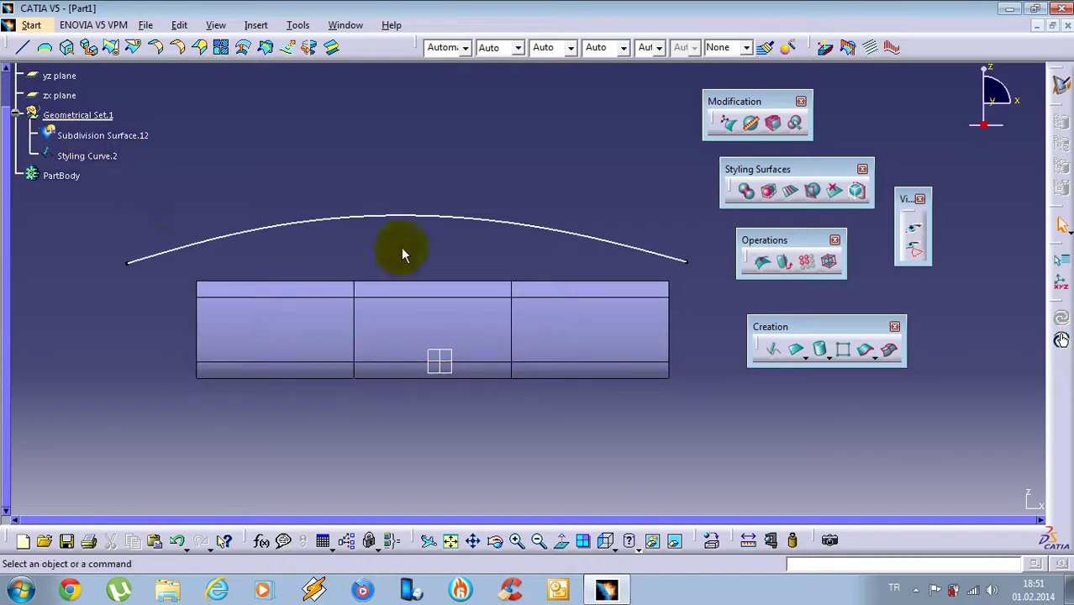
double_click(370, 220)
middle_click_drag(323, 217, 338, 290)
right_click(258, 195)
left_click(288, 231)
left_click_drag(252, 319, 223, 229)
left_click_drag(507, 265, 471, 369)
left_click_drag(334, 347, 607, 183)
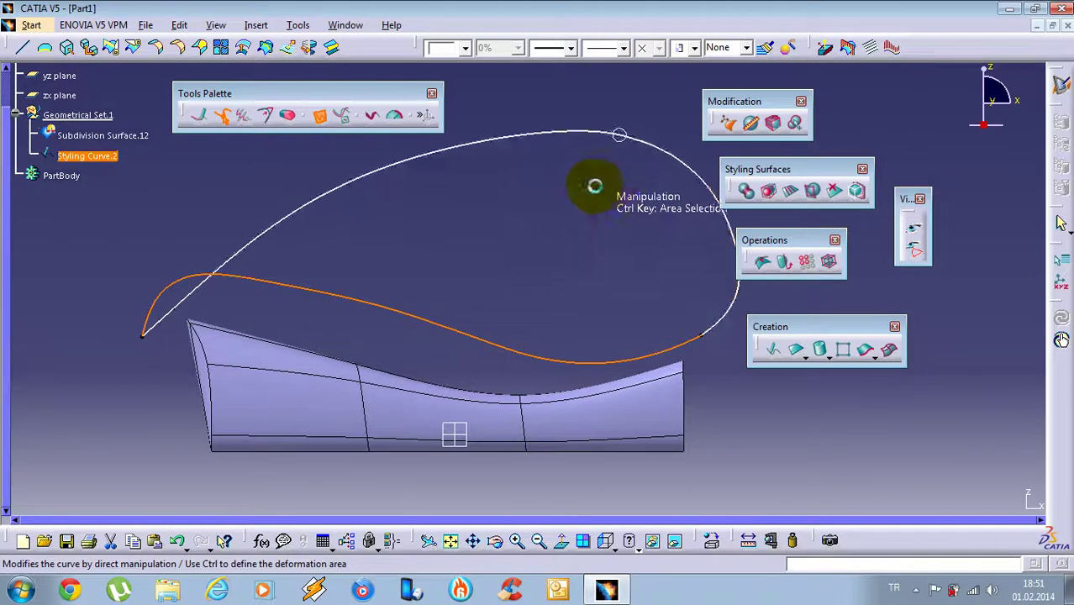
- Manipulate the styling curve further into a long, gradual rise with a rounded crest and a steep drop at its right end
middle_click_drag(571, 235, 369, 297)
left_click_drag(518, 357, 455, 367)
middle_click_drag(482, 413, 466, 419)
scroll(466, 419, "down", 1)
left_click(916, 232)
left_click(245, 446)
middle_click_drag(299, 298, 415, 242)
left_click_drag(359, 161, 363, 187)
left_click_drag(248, 217, 254, 255)
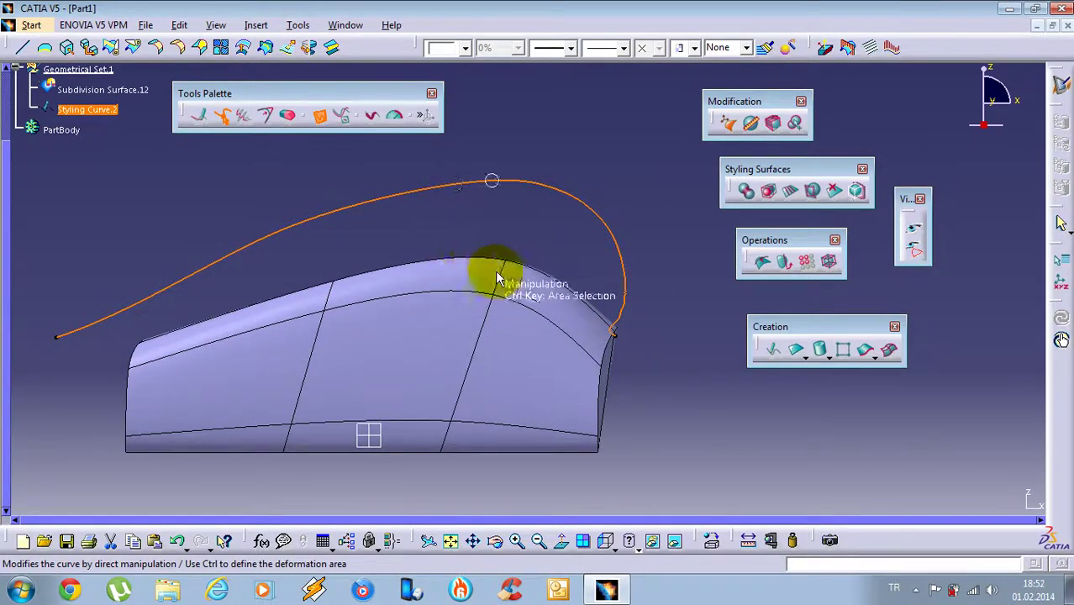
- Switch the curve editing to Smoothing and even out the steep right end and the crest of the styling curve
right_click(405, 278)
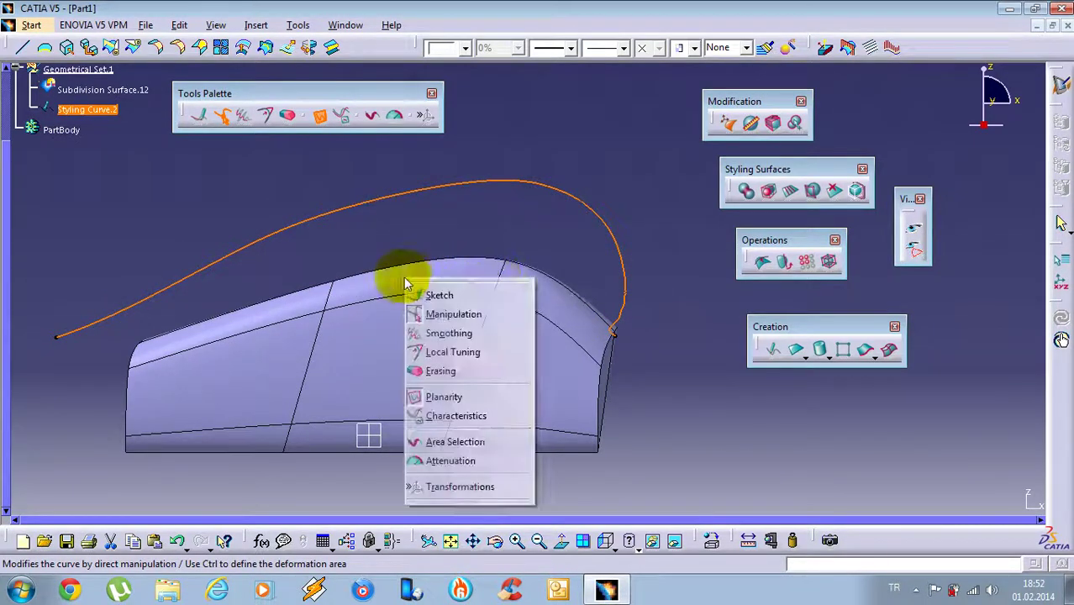
left_click(448, 333)
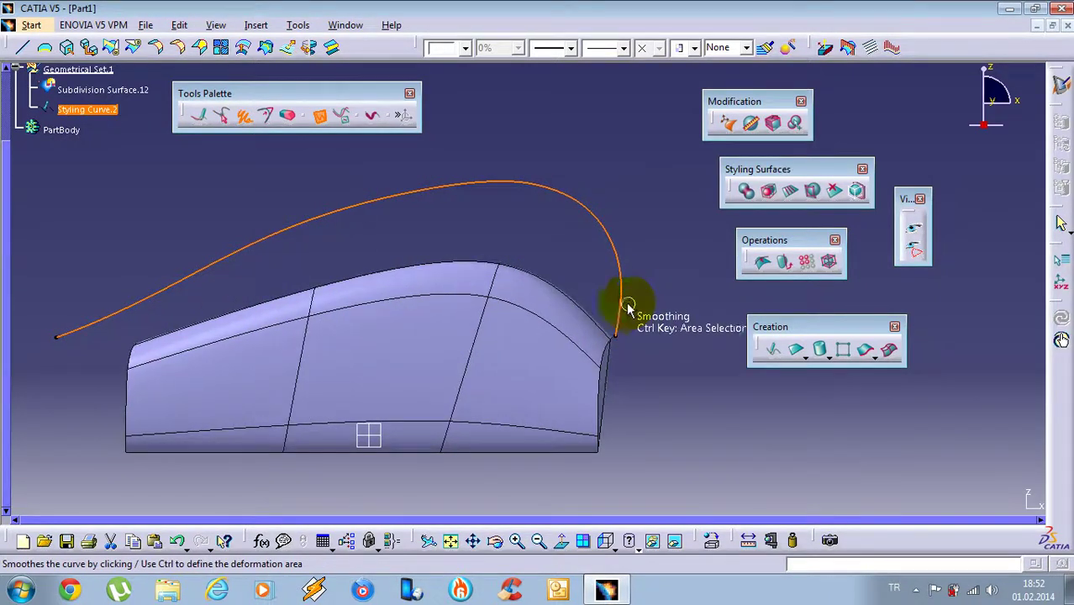
left_click(606, 239)
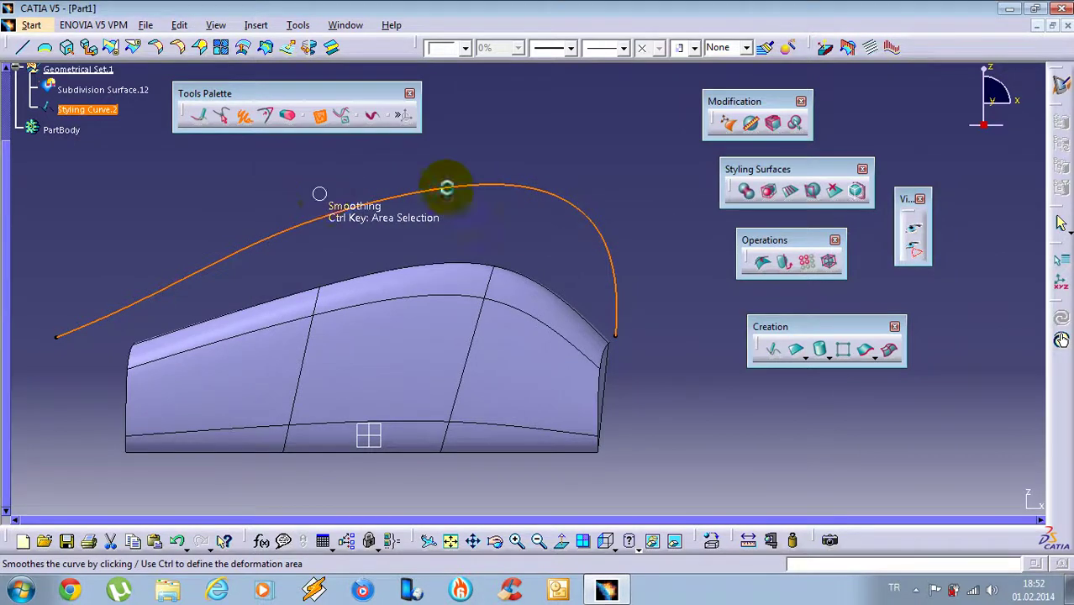
left_click(507, 152)
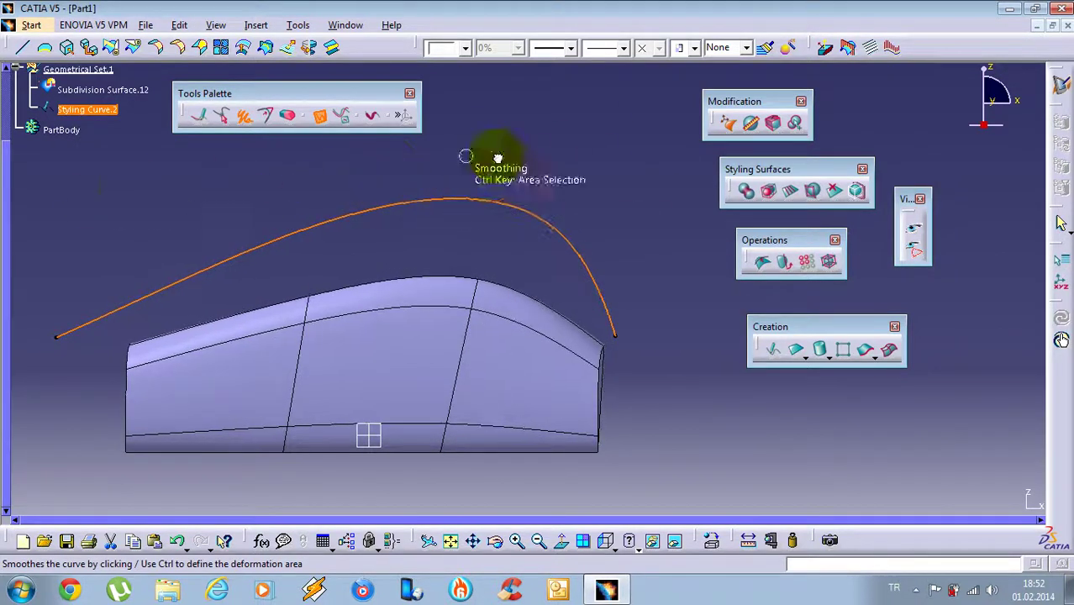
left_click(397, 181)
- Smooth the styling curve repeatedly along its left, middle and right portions into a shallow arch, and finish editing it
left_click(190, 271)
left_click(263, 257)
left_click(332, 223)
left_click(428, 254)
left_click(254, 265)
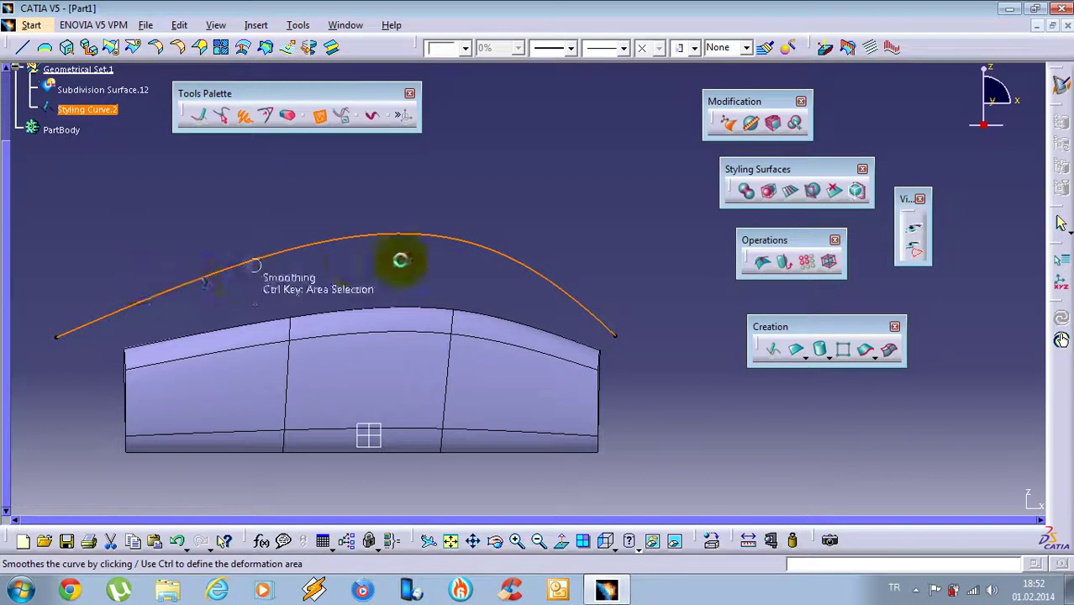
left_click(192, 297)
left_click(244, 284)
left_click(511, 270)
left_click(386, 266)
middle_click_drag(531, 276, 398, 412)
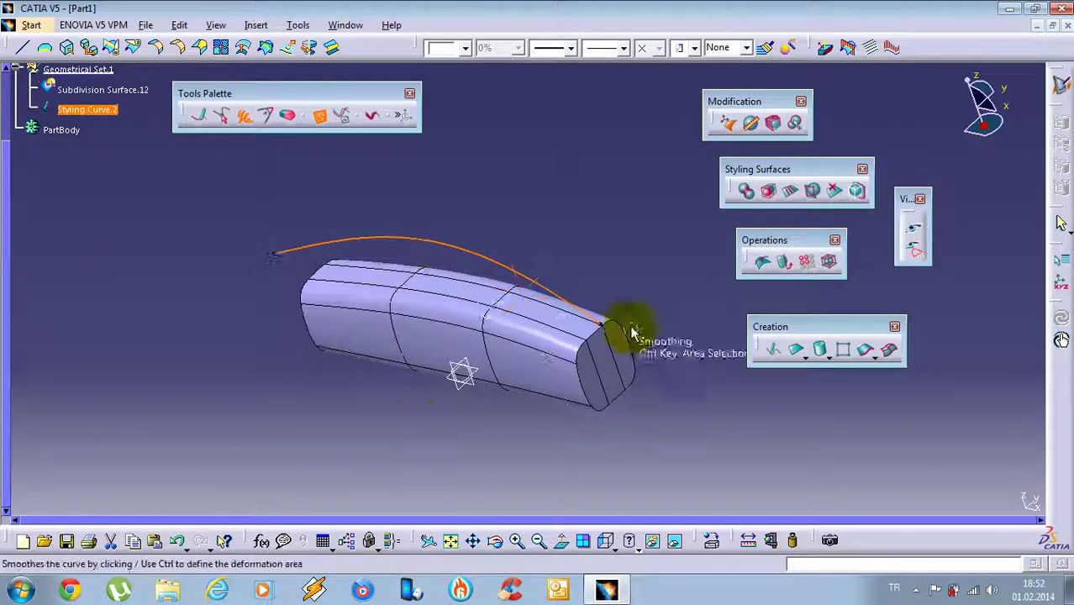
key("Escape")
scroll(571, 245, "down", 1)
left_click(622, 225)
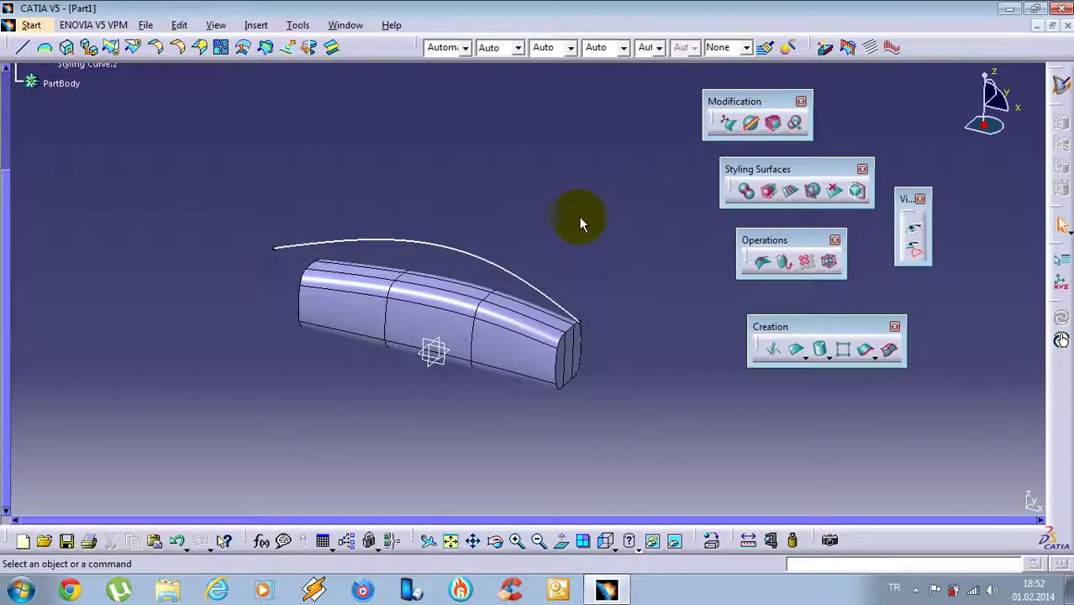